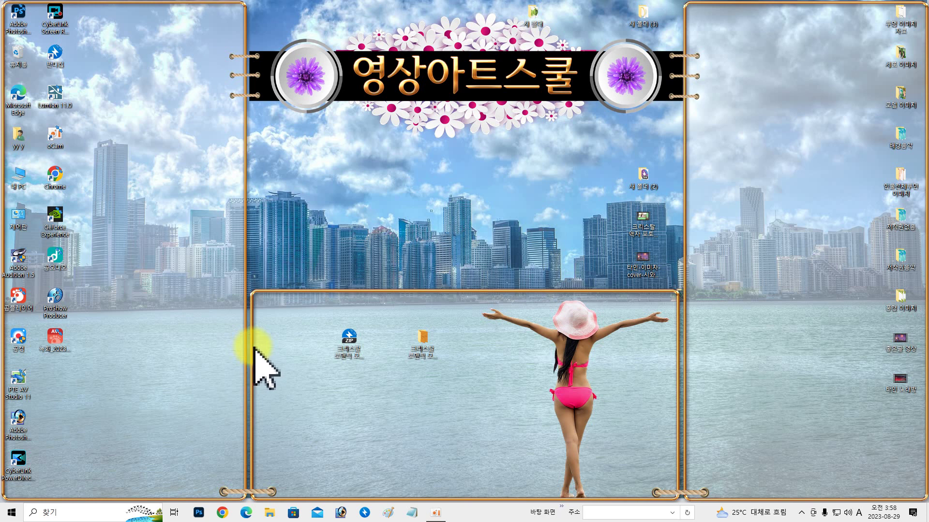
Extract the 크리스탈 로맨틱 모션 포토 슬라이드 zip archive and move the project folder to a free spot on the desktop.
left_click_drag(340, 333, 200, 180)
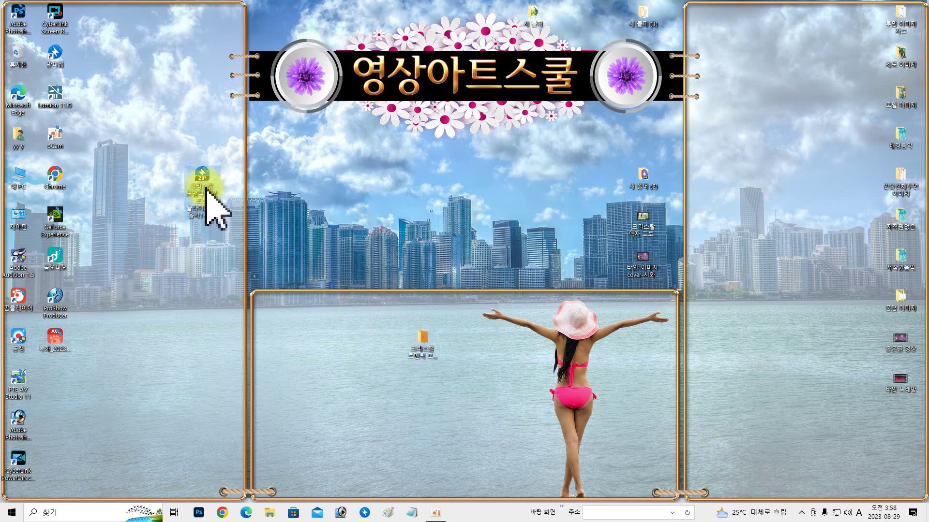
right_click(200, 176)
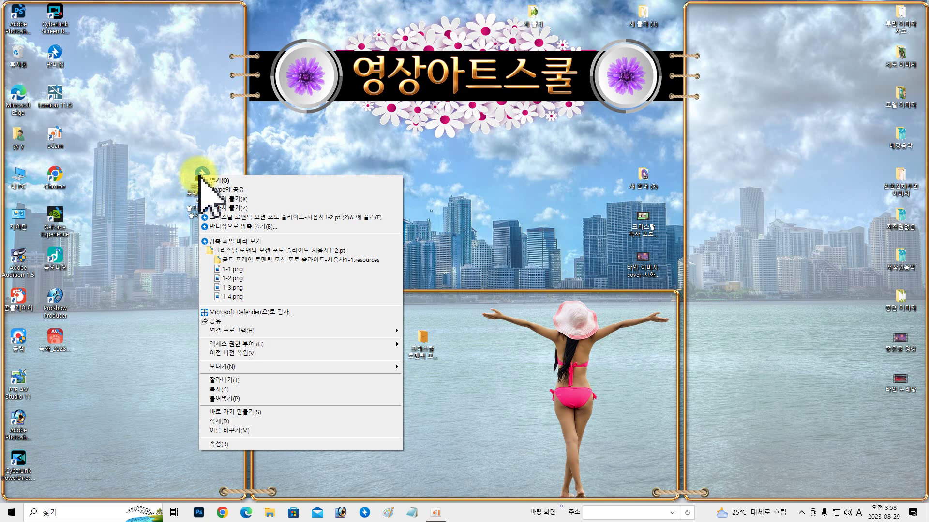
left_click(223, 200)
left_click_drag(424, 341, 280, 306)
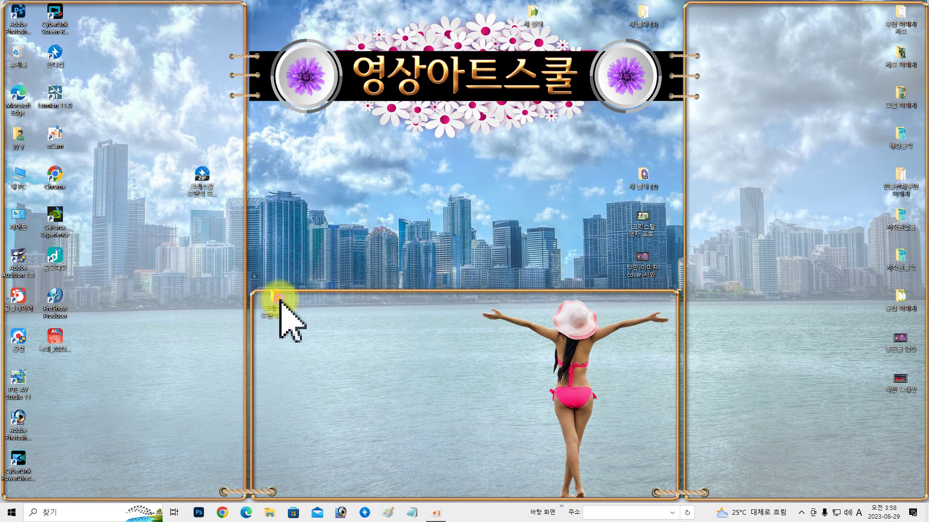
Open the 크리스탈 로맨틱 모션 포토 슬라이드 project folder and launch its PTE AV Studio project file.
double_click(292, 297)
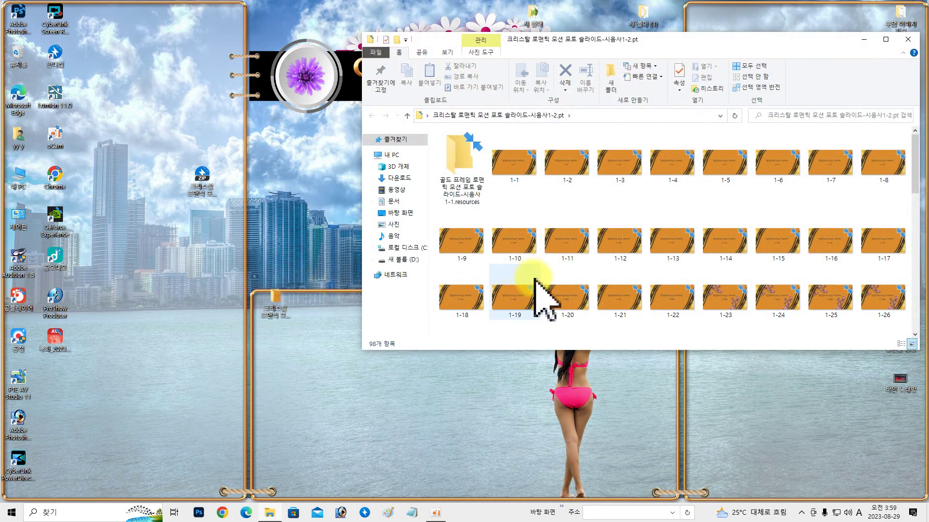
scroll(639, 300, "down", 10)
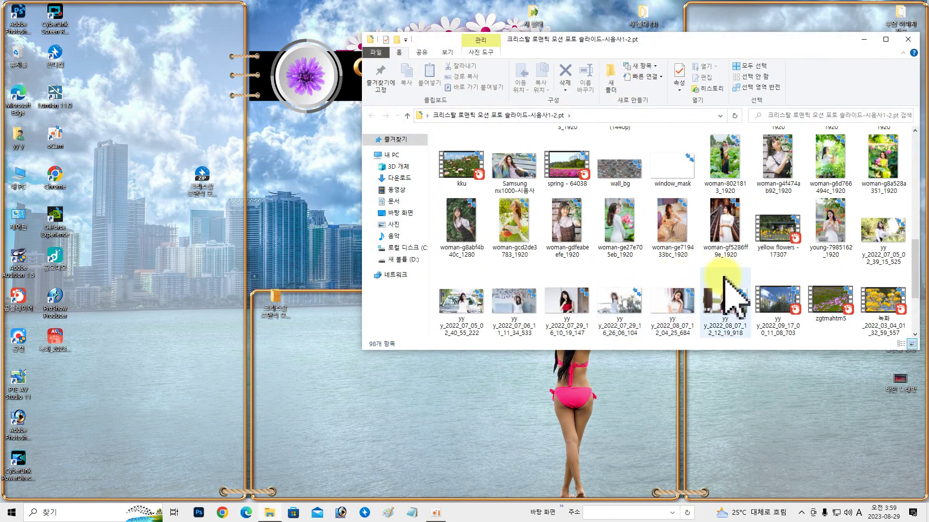
left_click(886, 39)
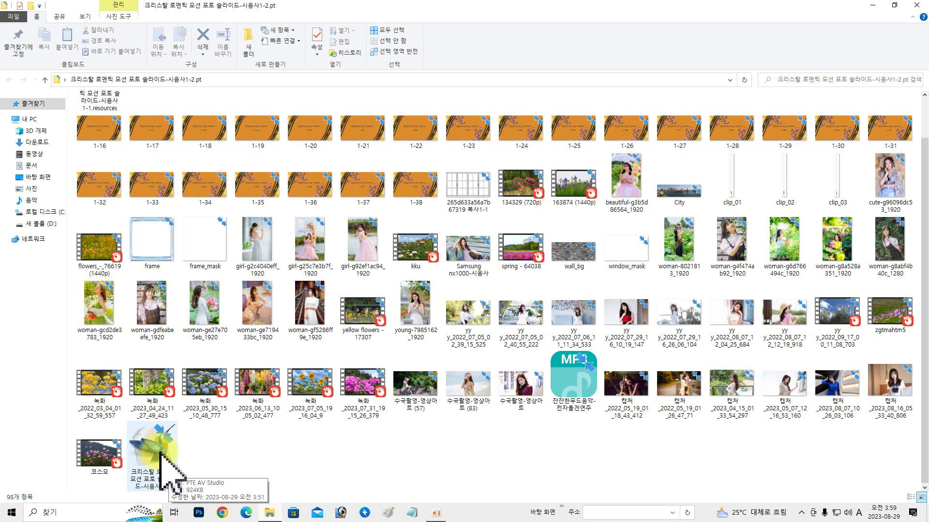
double_click(160, 453)
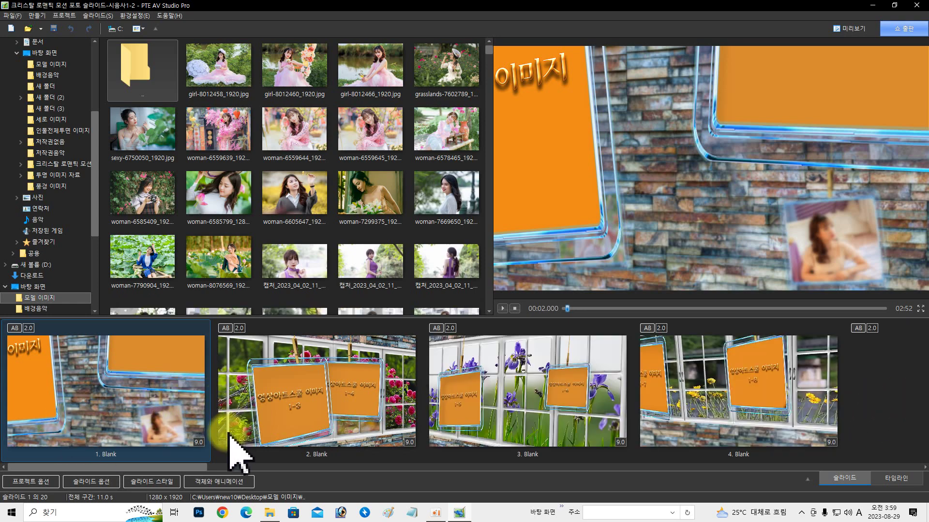
Review the project's slide list, open slide 1 for object and animation editing, and set the playhead to about 7.756 s.
left_click_drag(198, 467, 924, 448)
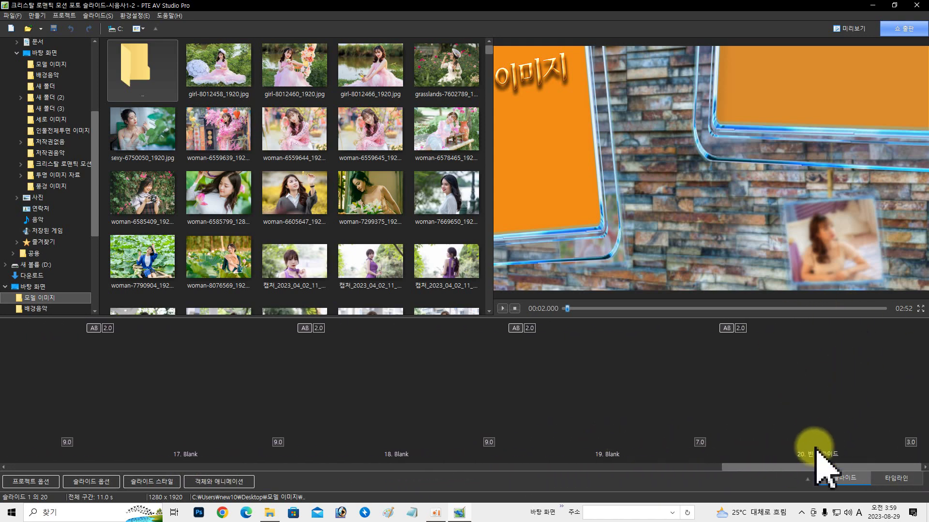
left_click_drag(814, 466, 39, 498)
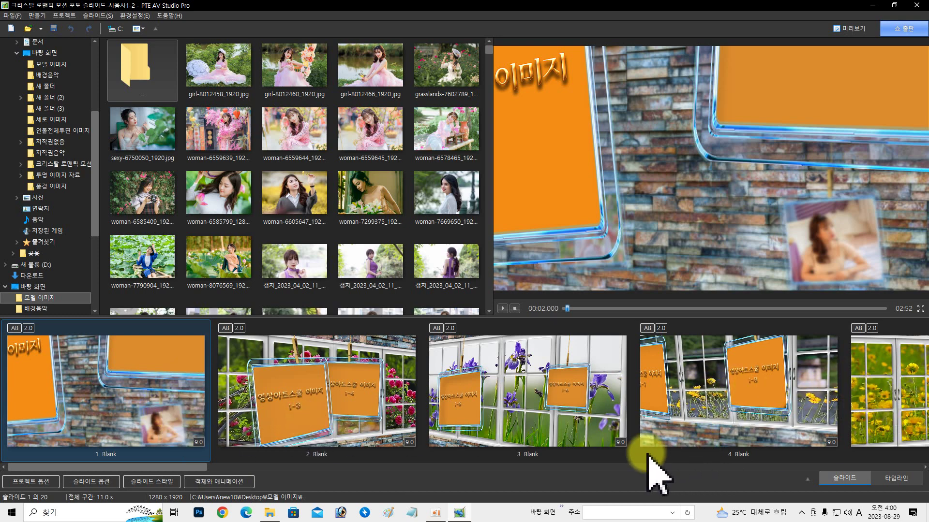
left_click_drag(198, 467, 150, 416)
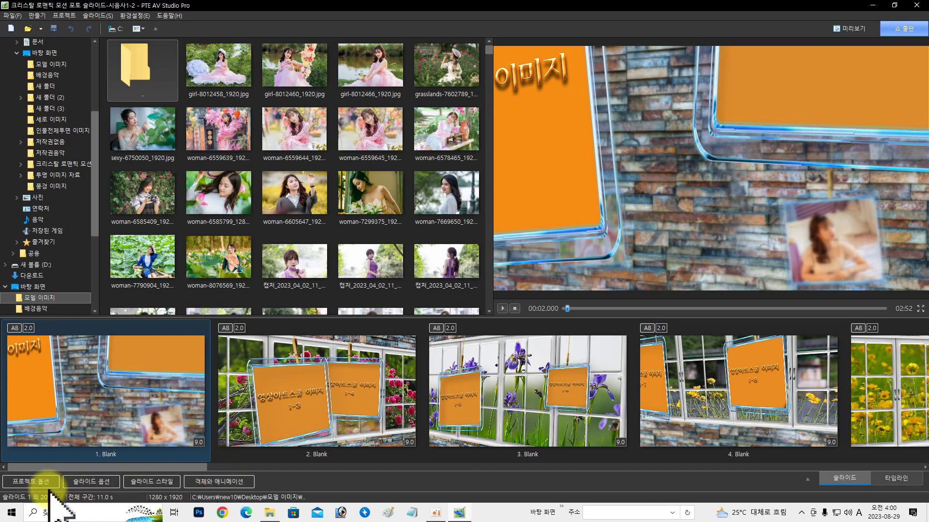
left_click(215, 484)
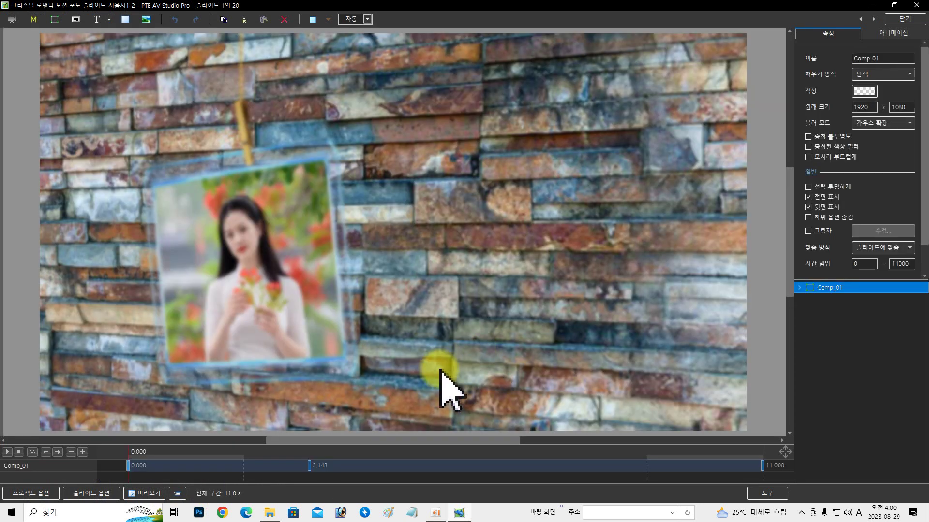
left_click(443, 453)
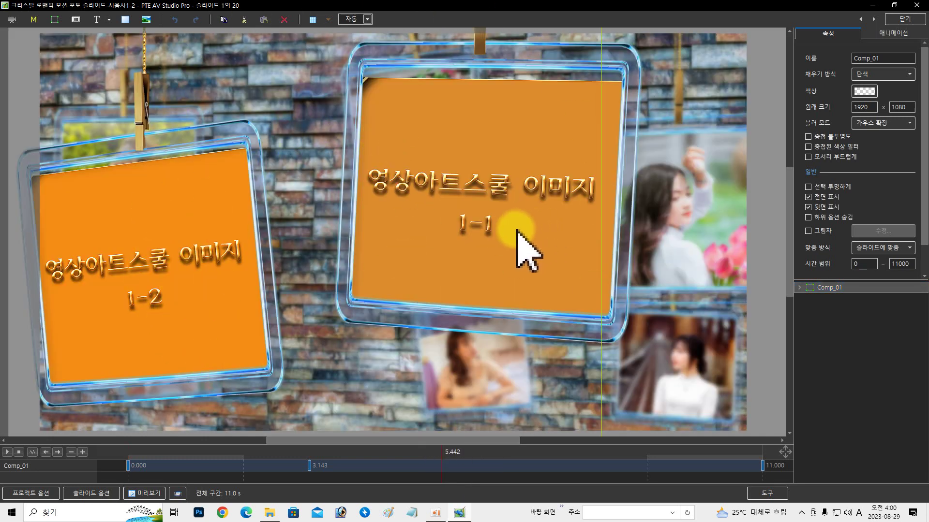
left_click_drag(159, 459, 576, 435)
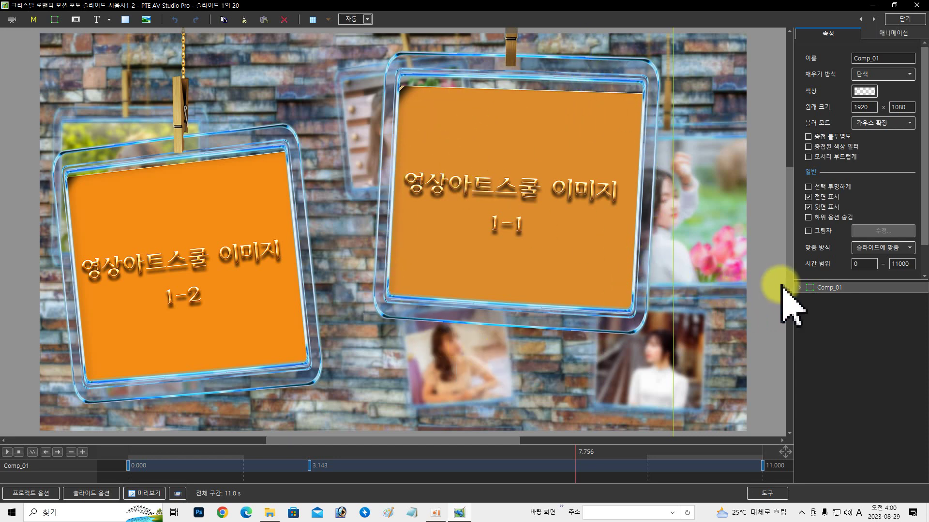
Expand Comp_01 and examine which canvas frame belongs to each composition from comp_PHOTO_08 through comp_PHOTO_01.
left_click(799, 290)
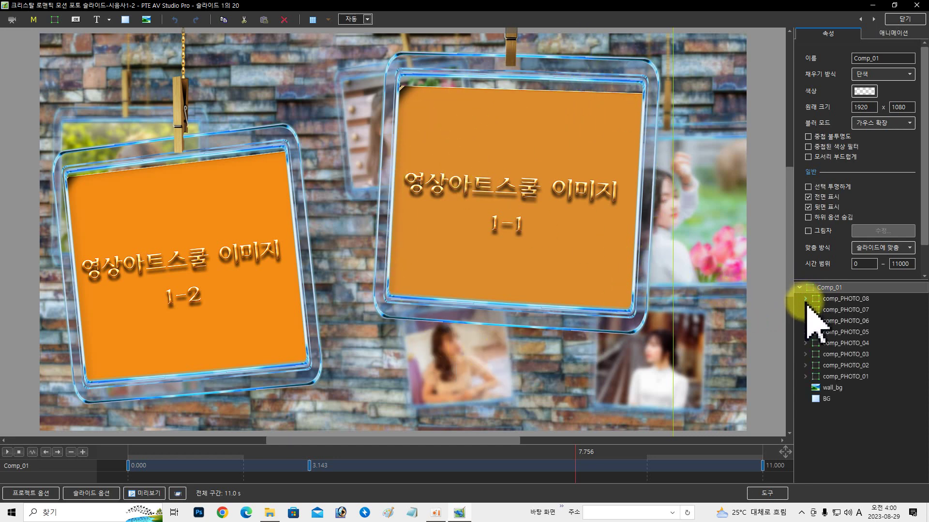
left_click(805, 299)
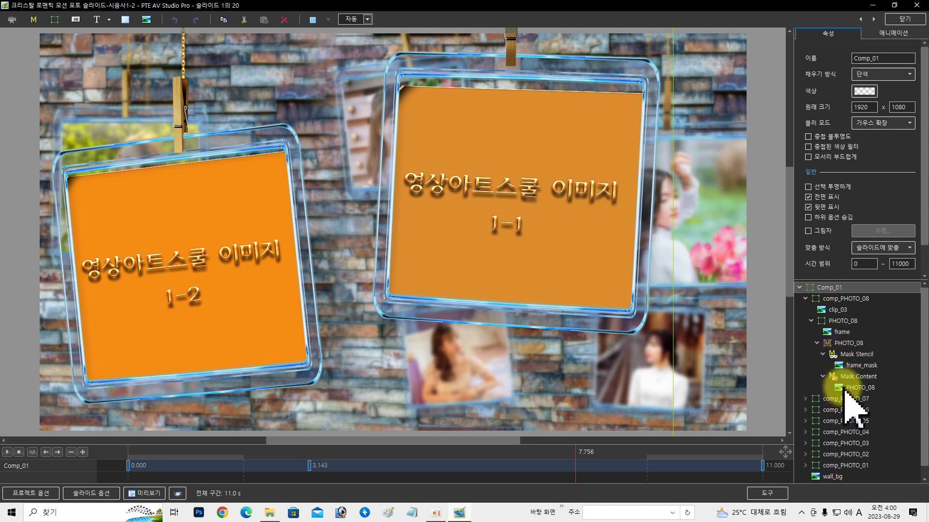
left_click(821, 299)
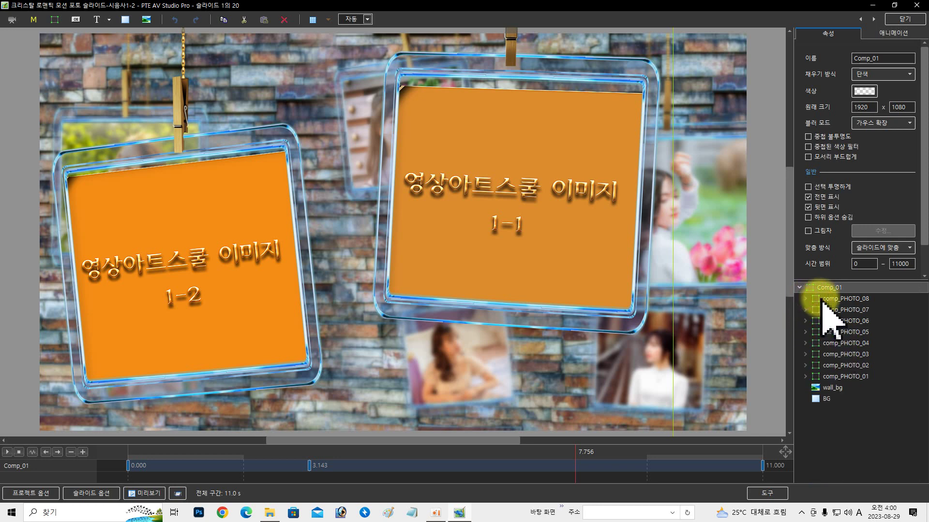
left_click(821, 300)
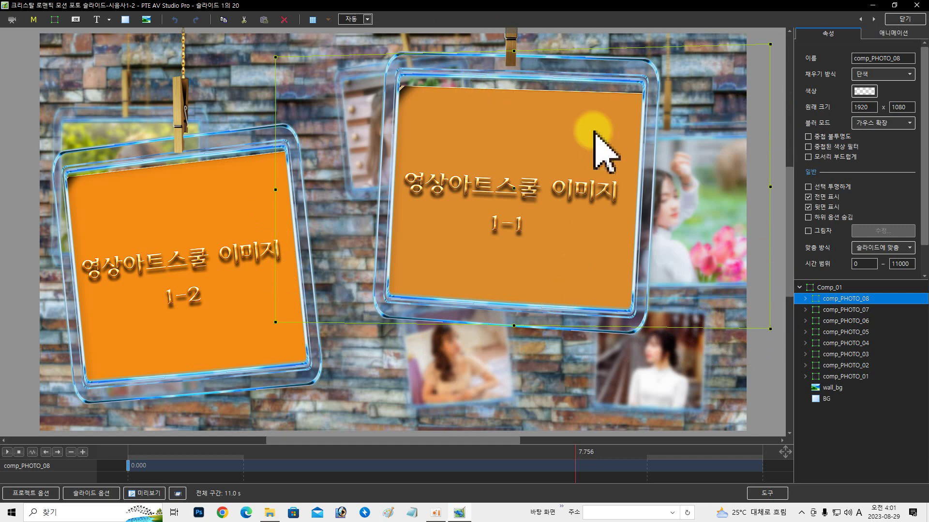
left_click(856, 311)
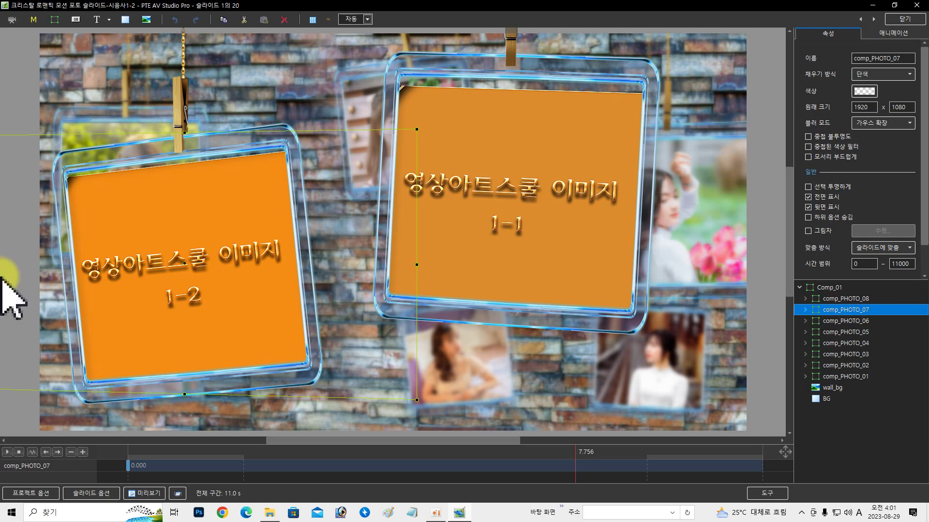
left_click(828, 321)
left_click(828, 332)
left_click(828, 343)
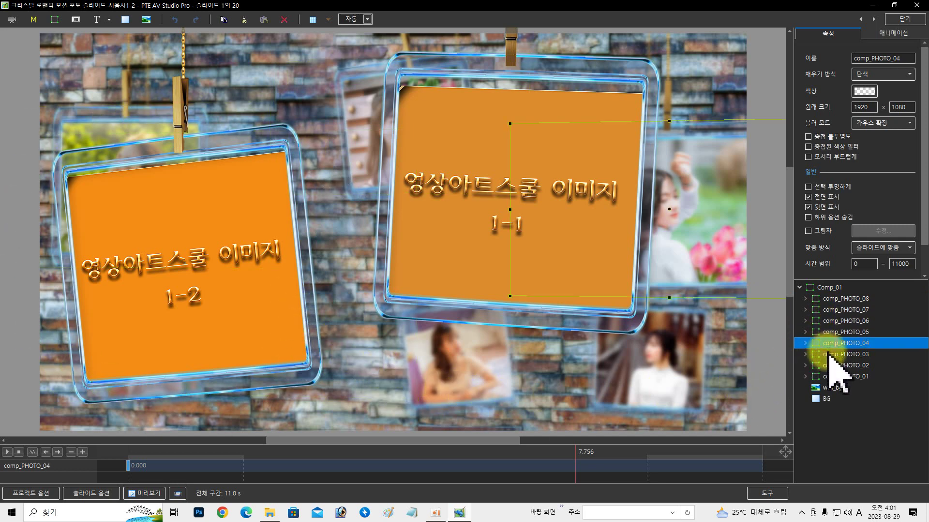
left_click(828, 354)
left_click(828, 365)
left_click(828, 376)
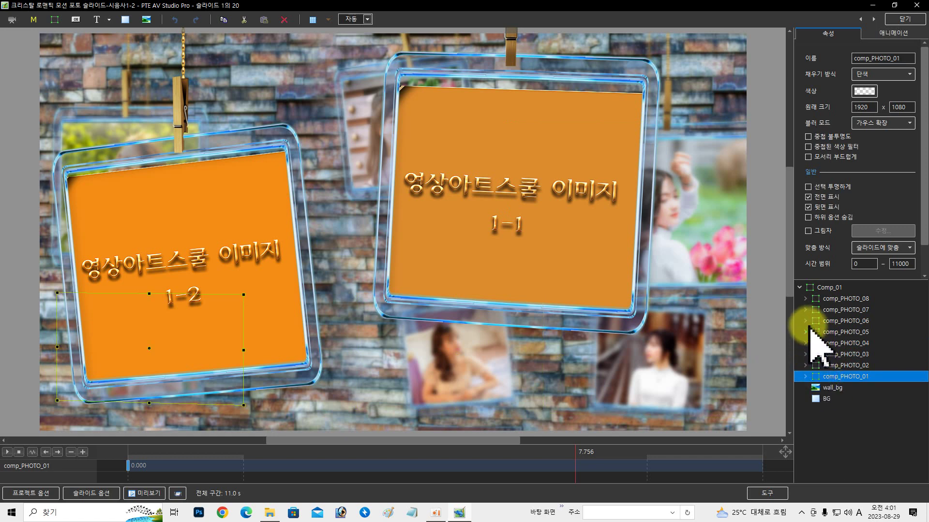
left_click(829, 300)
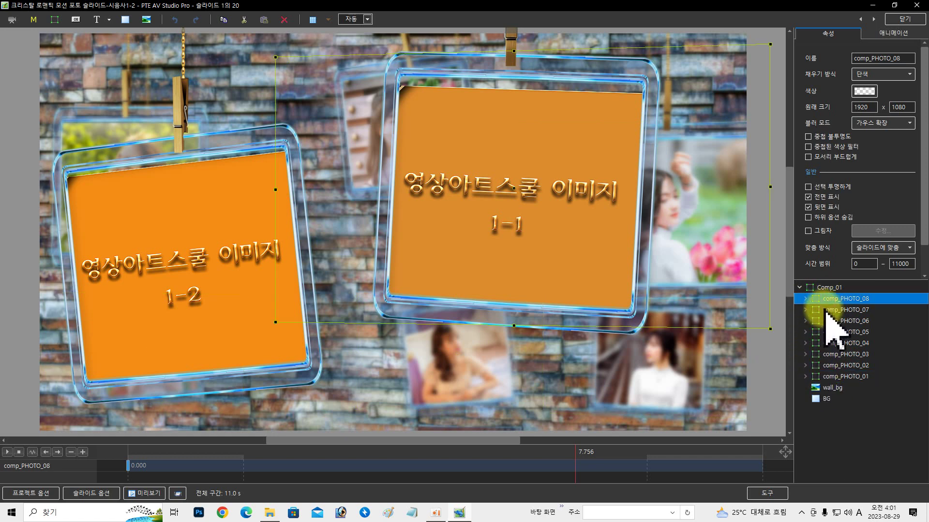
left_click(826, 309)
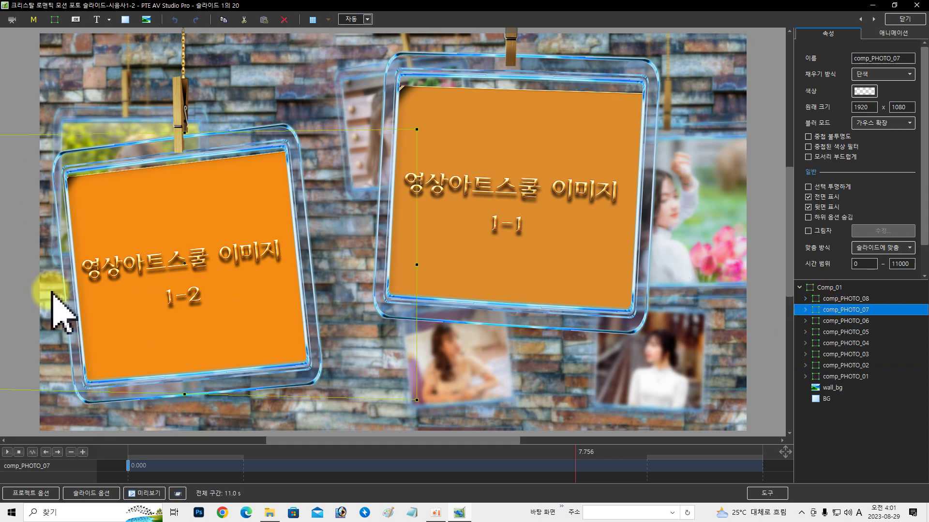
Set the playhead to about 8.226 s and select the PHOTO_08 image inside comp_PHOTO_08's Mask Content.
left_click(140, 451)
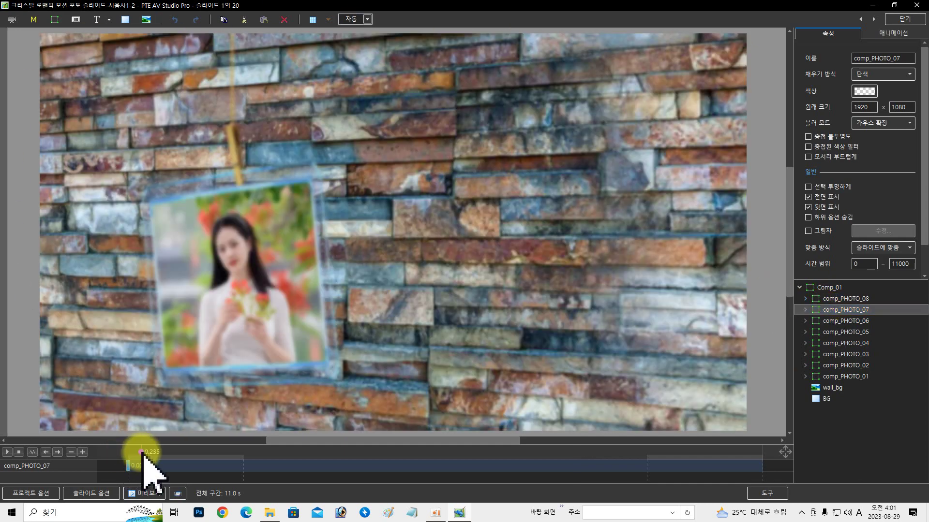
left_click_drag(140, 452, 601, 451)
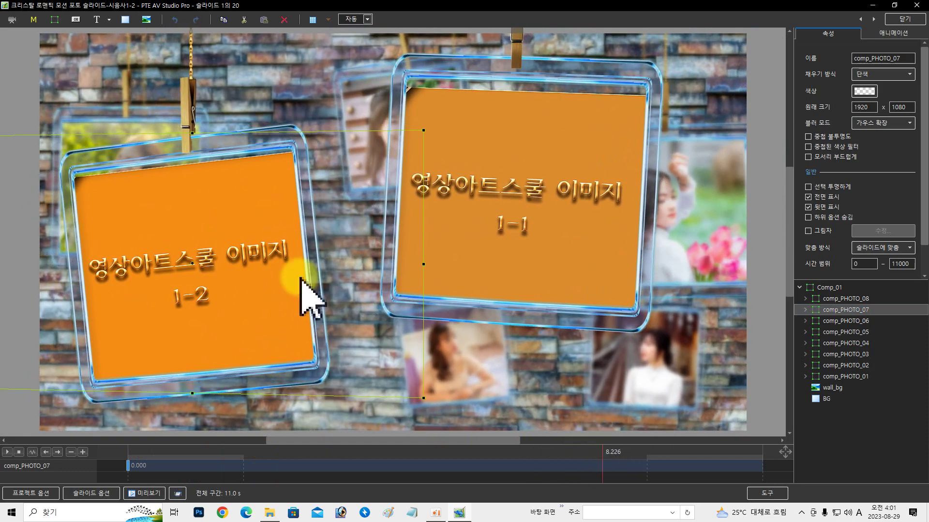
left_click(805, 299)
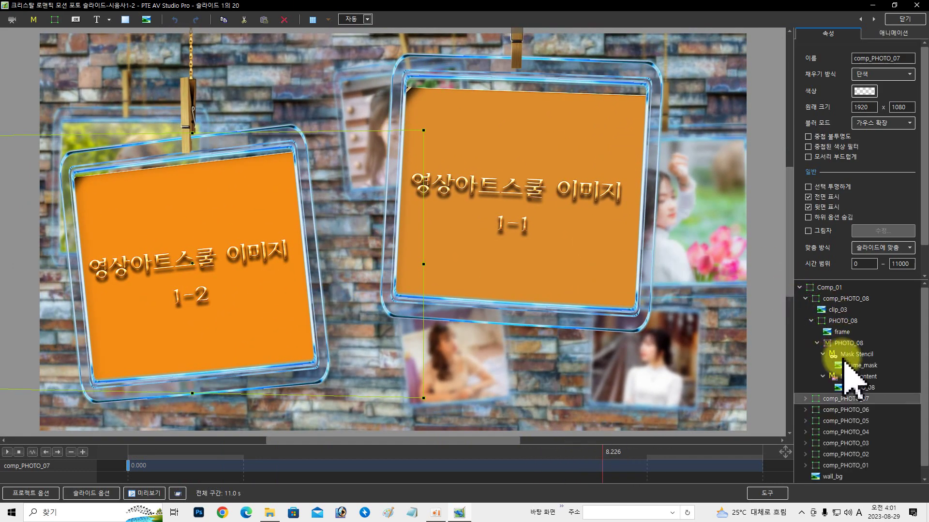
left_click(828, 299)
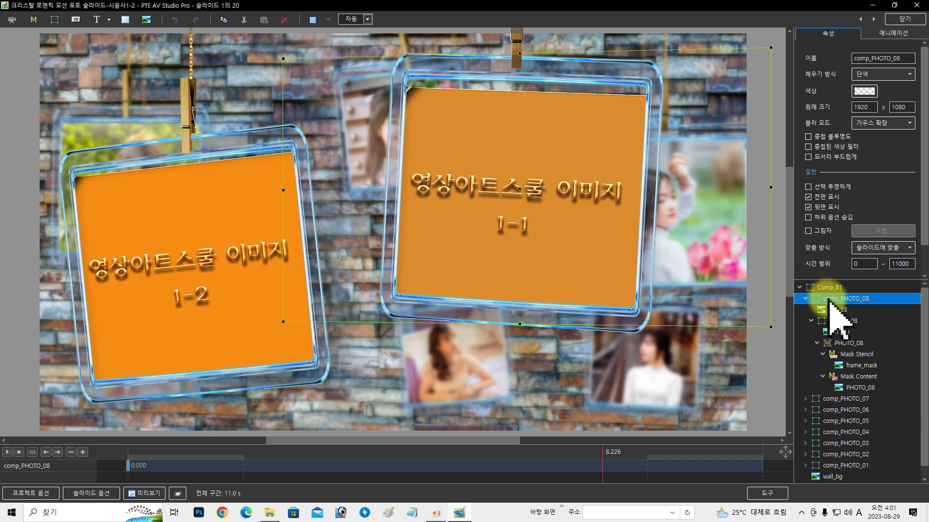
left_click(805, 299)
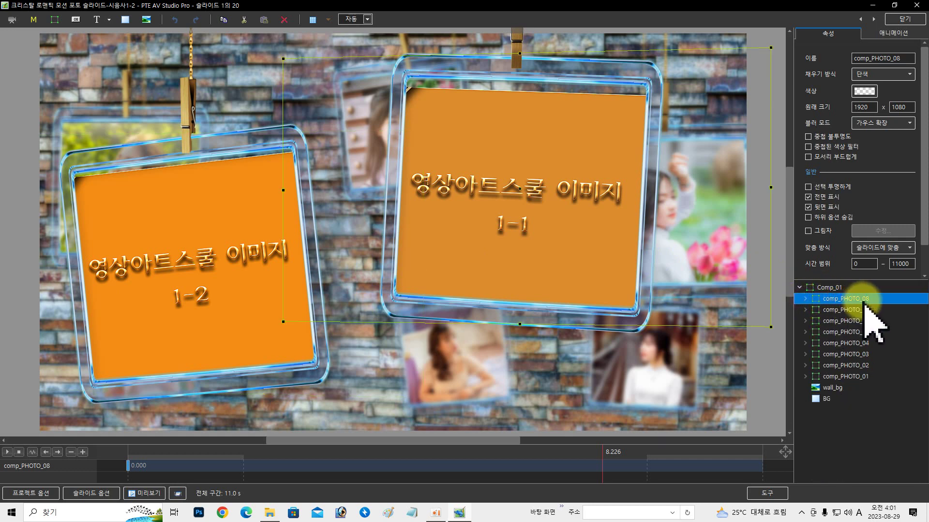
left_click(804, 299)
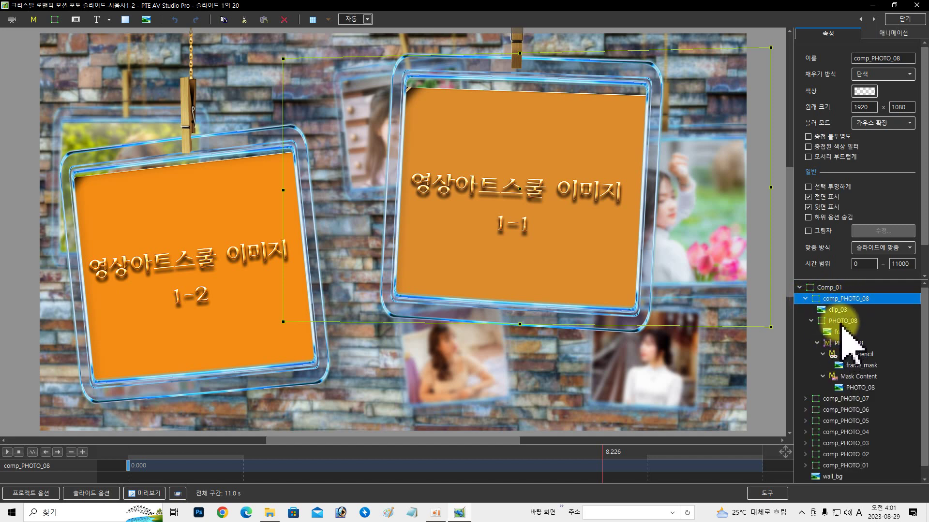
left_click(849, 388)
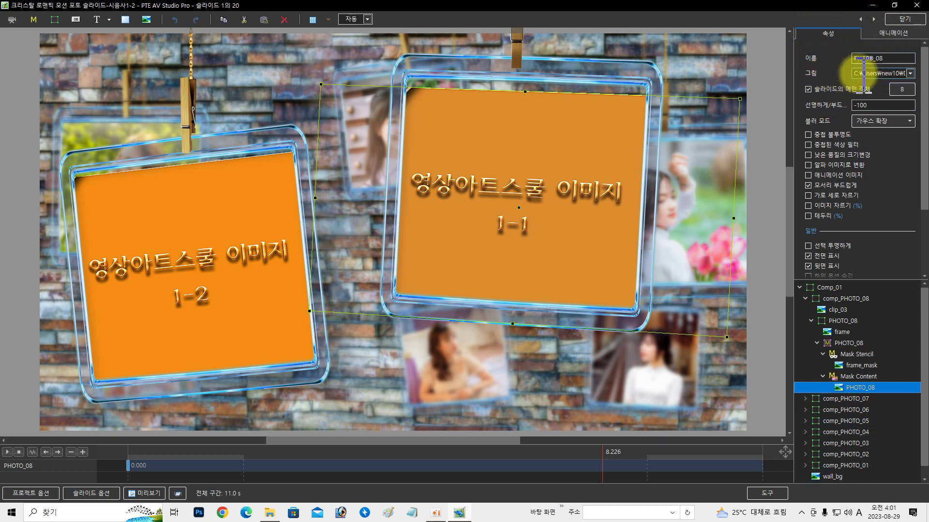
Replace the PHOTO_08 picture with 캡처_2023_05_15_21_50_59_822 from the desktop folder 모델 이미지.
left_click(908, 73)
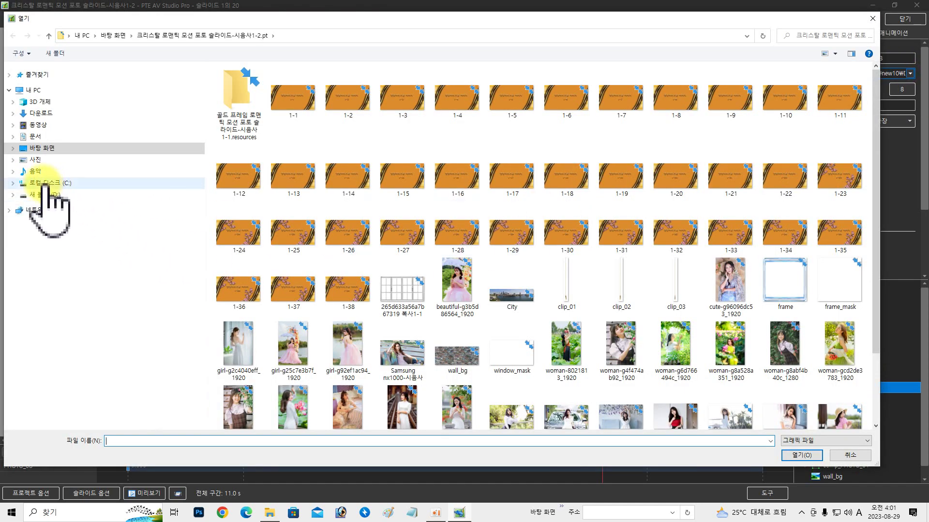
left_click(43, 148)
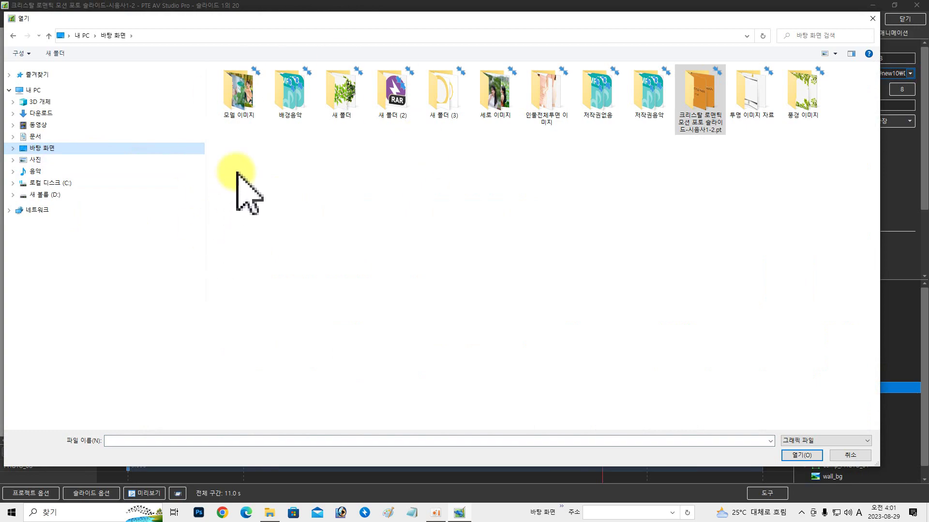
double_click(242, 97)
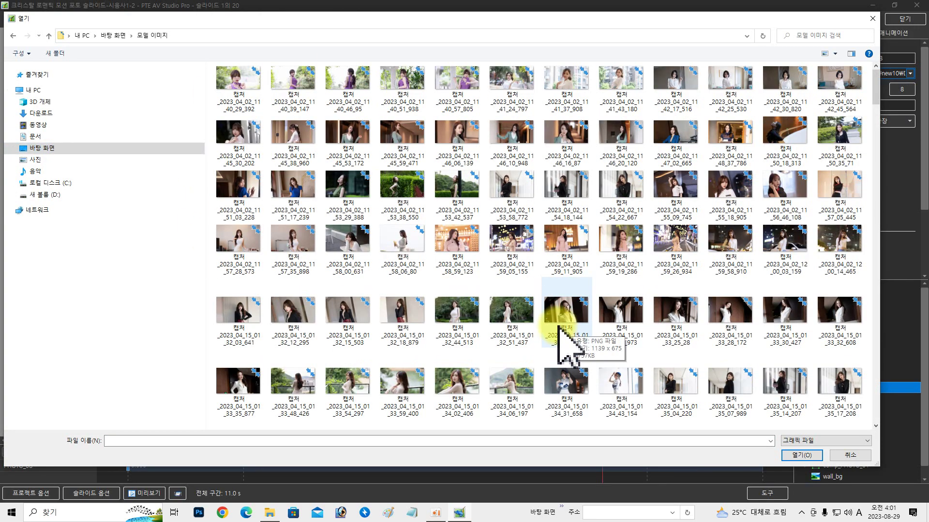
scroll(554, 334, "down", 10)
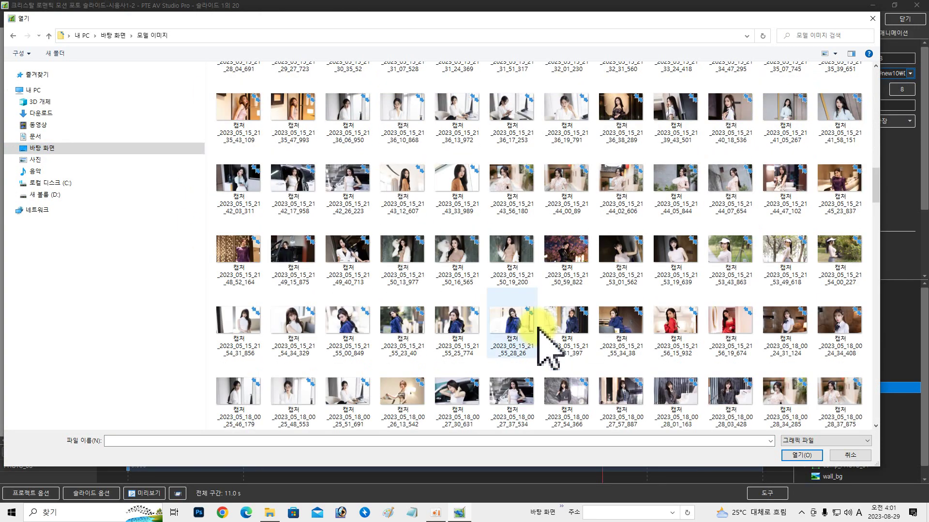
left_click(566, 251)
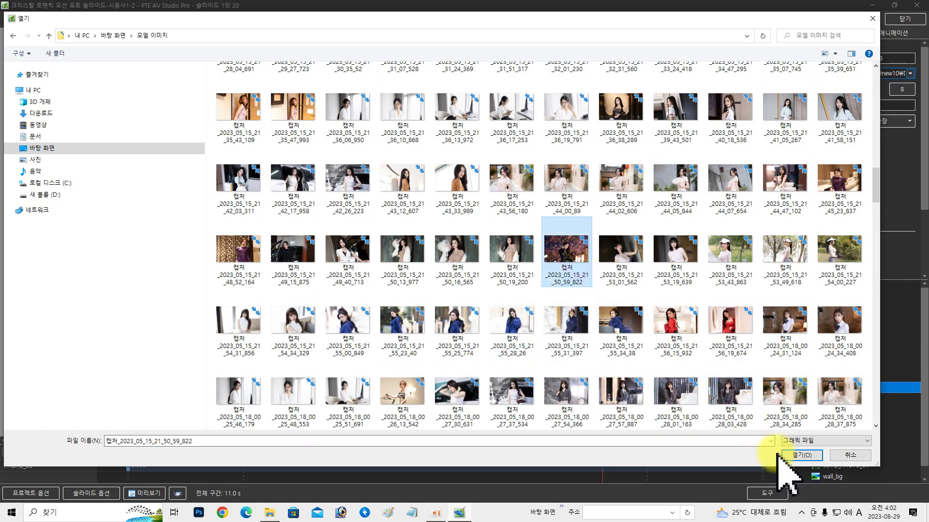
left_click(801, 455)
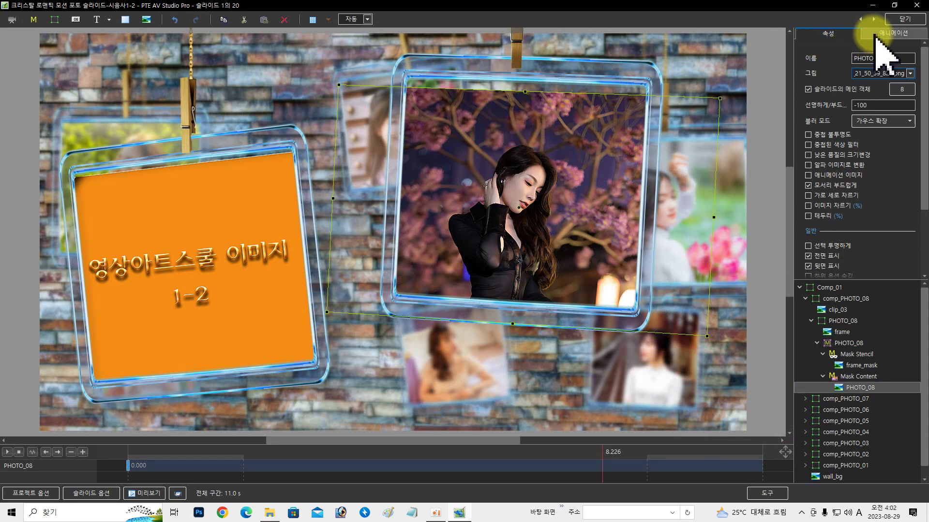
Set the PHOTO_08 image's vertical pan value Y to 1 to reposition the picture inside its frame.
left_click(888, 34)
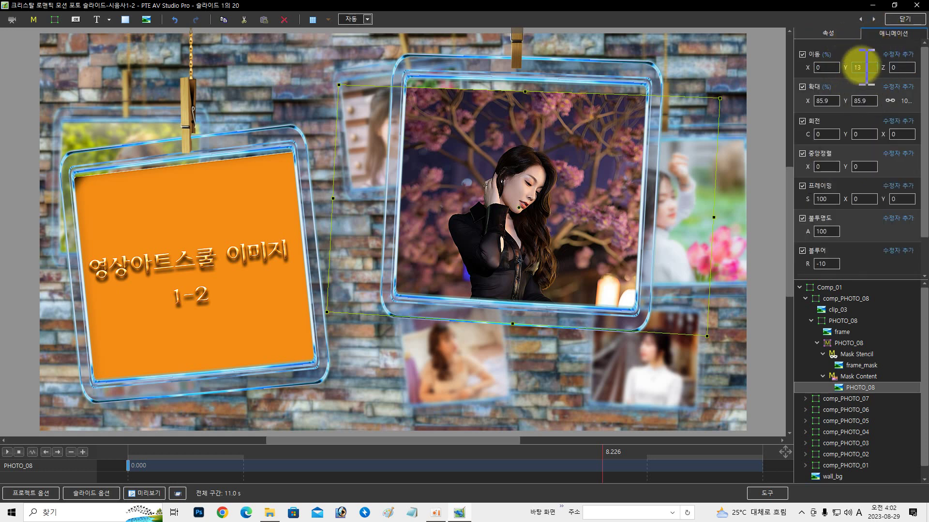
left_click_drag(847, 69, 840, 71)
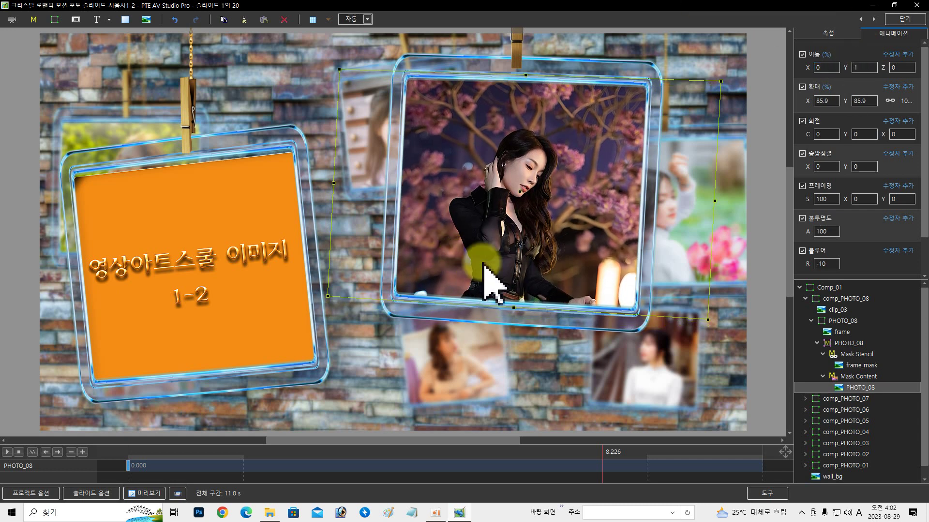
left_click(479, 132)
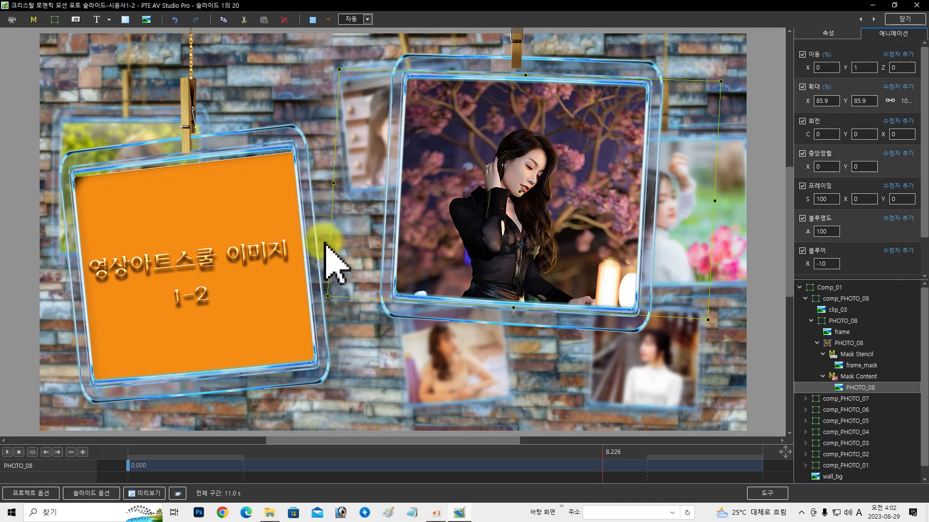
Set the playhead to about 5.987 s and select the PHOTO_07 image inside comp_PHOTO_07's Mask Content.
left_click_drag(150, 454, 473, 460)
left_click(839, 366)
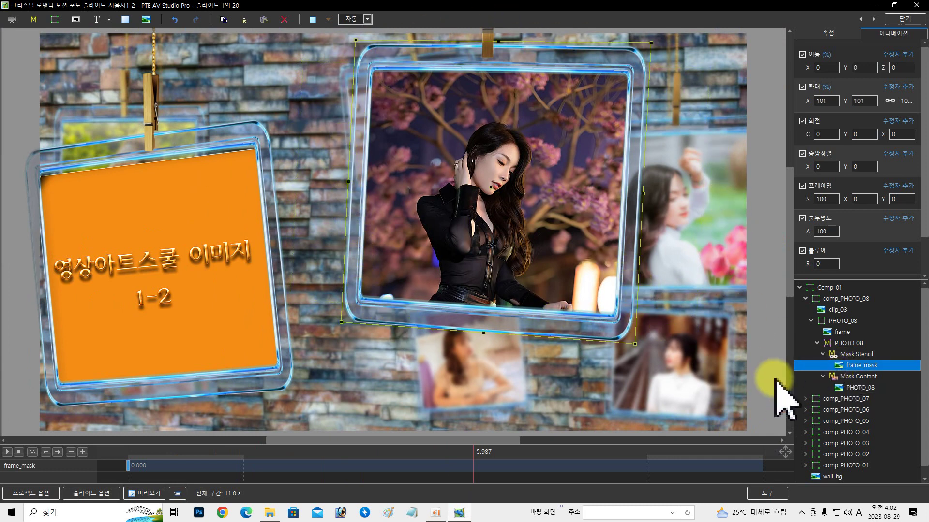
left_click(842, 332)
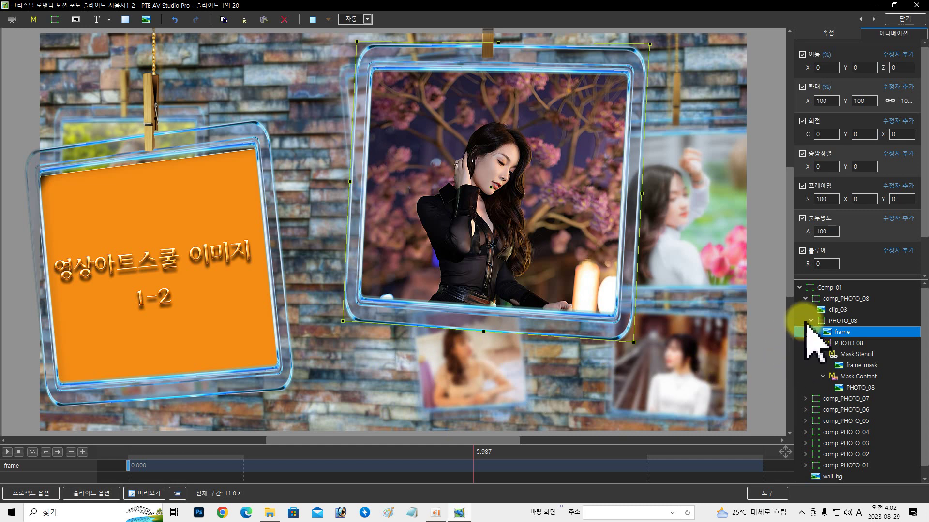
left_click(804, 299)
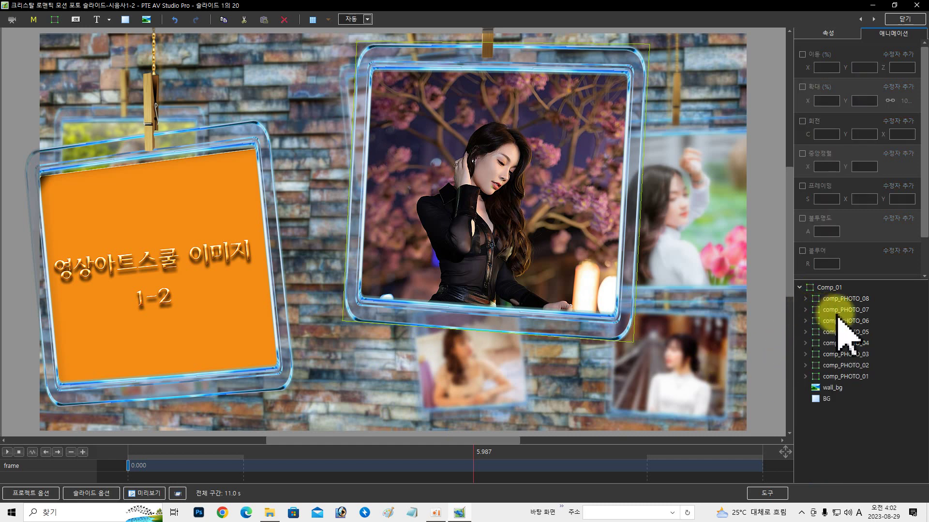
left_click(813, 310)
left_click(805, 311)
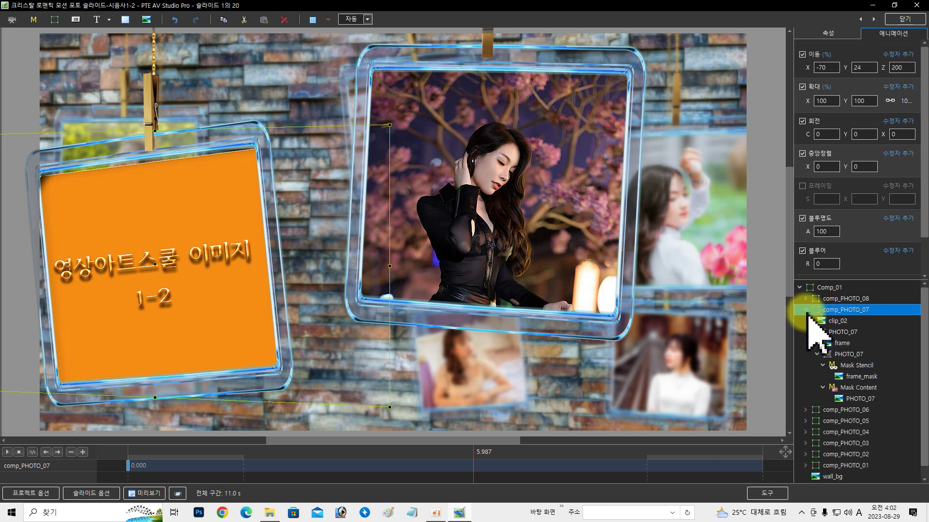
left_click(847, 398)
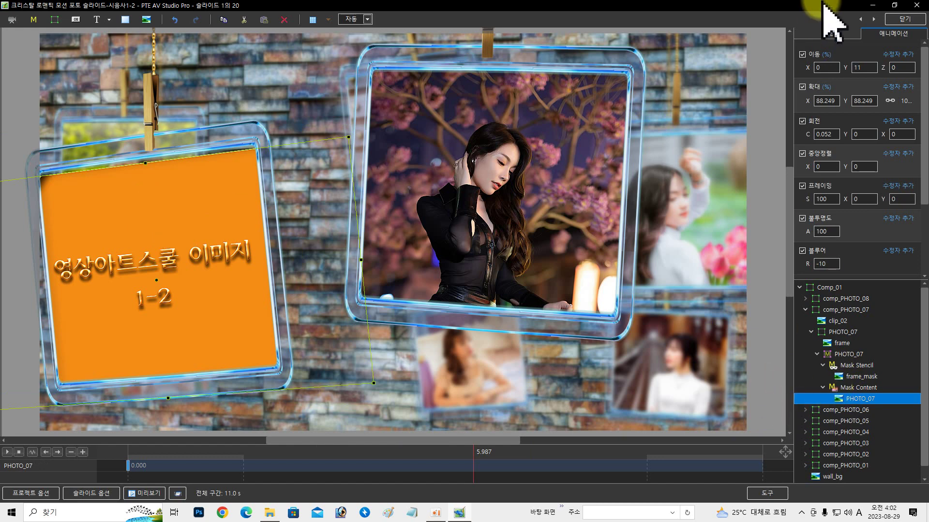
Replace the PHOTO_07 picture with 캡처_2023_04_15_01_33_22_973 from the desktop folder 모델 이미지 and set its pan to X 6, Y 3.
left_click(828, 31)
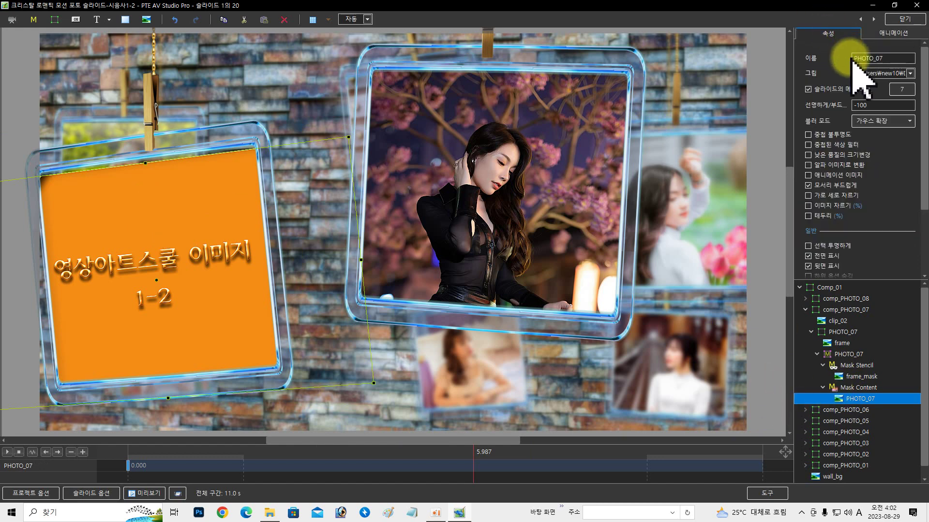
left_click(912, 74)
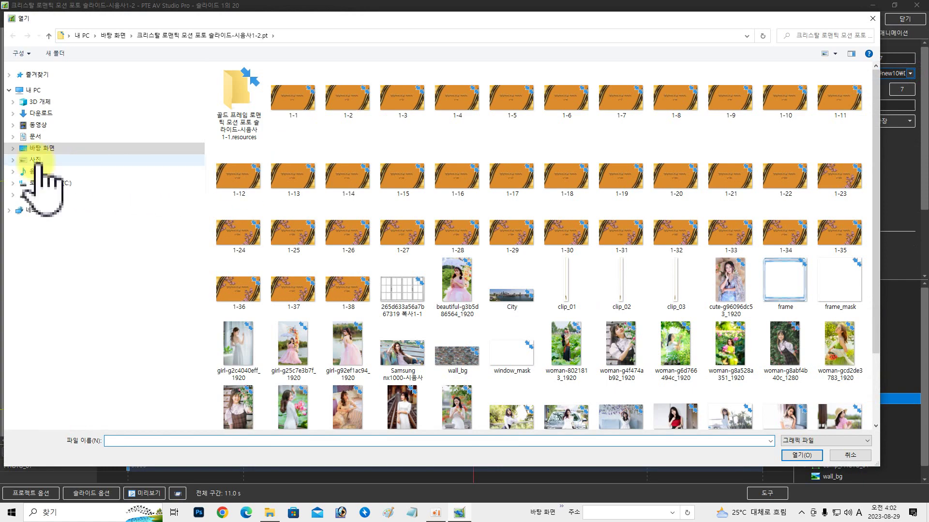
left_click(33, 149)
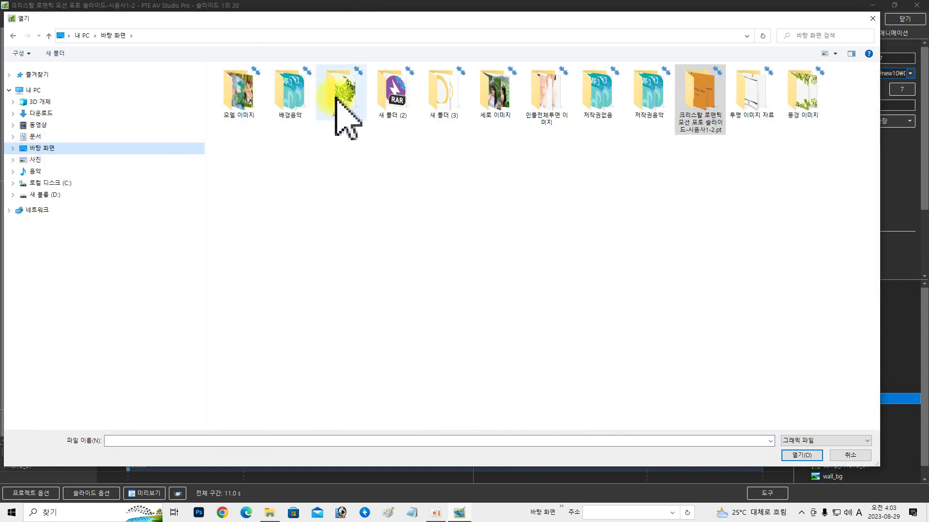
double_click(242, 94)
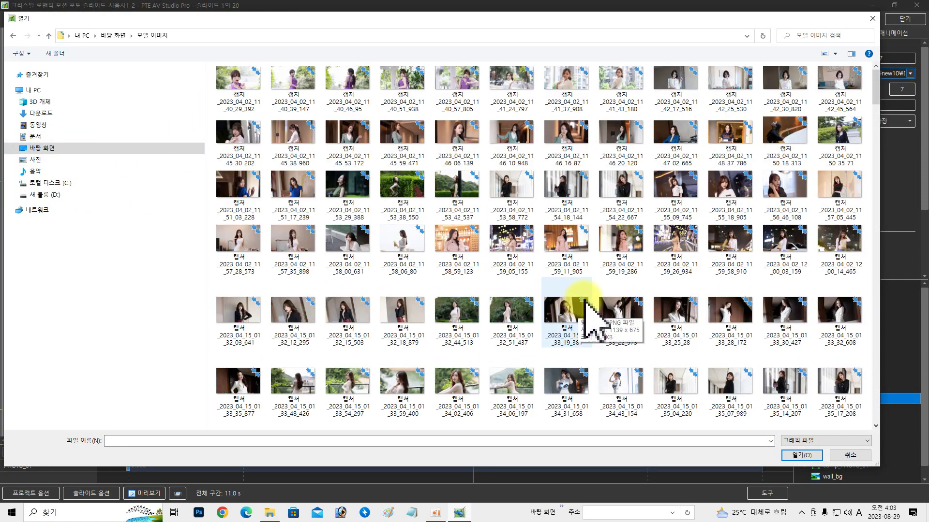
left_click(619, 310)
left_click(798, 456)
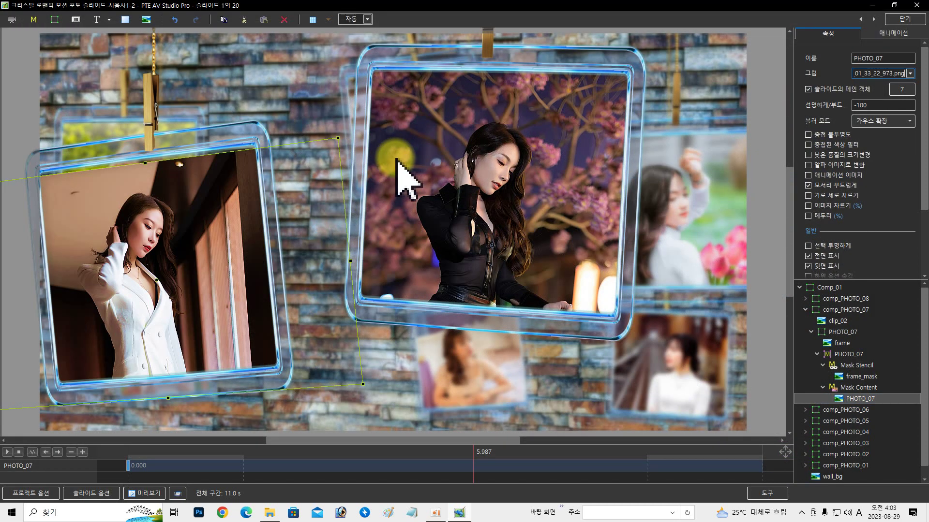
left_click(873, 37)
left_click_drag(847, 71, 806, 72)
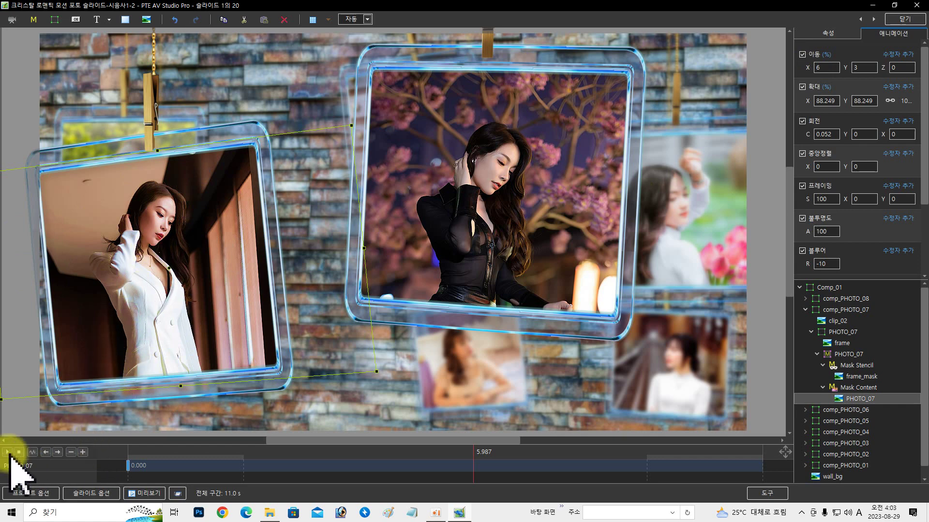
Preview slide 1's animation with a short playback, then scrub the playhead from about 0.184 s to 10.825 s.
left_click(8, 452)
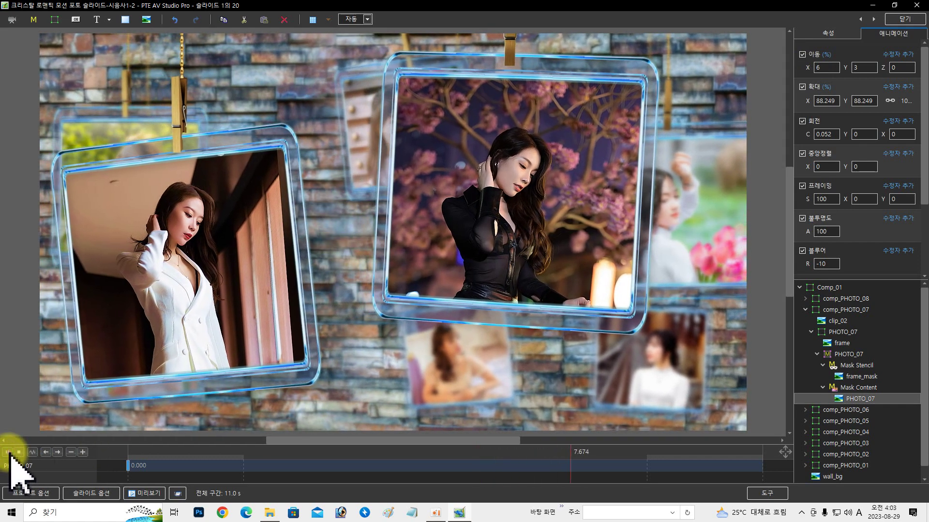
left_click(8, 452)
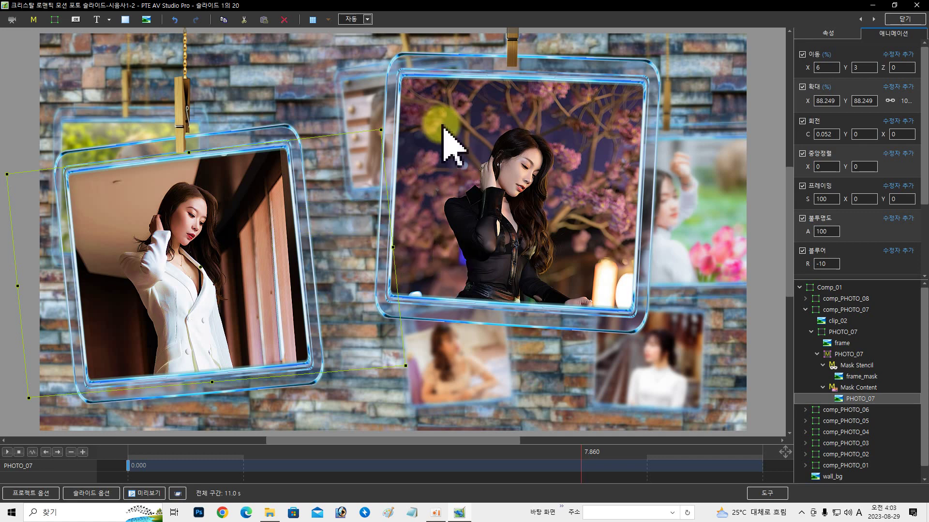
mouse_move(136, 458)
left_mouse_down()
mouse_move(234, 473)
mouse_move(238, 458)
mouse_move(140, 462)
left_mouse_up()
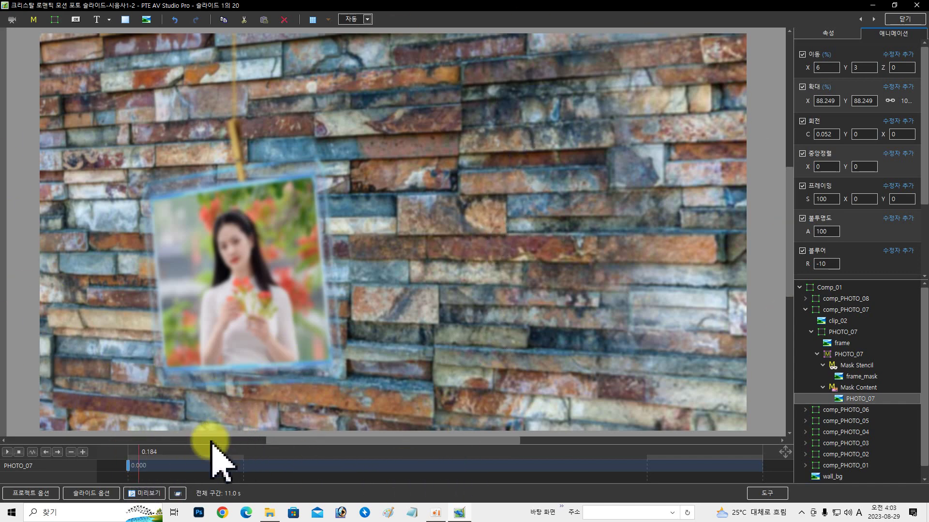
left_click_drag(144, 458, 755, 479)
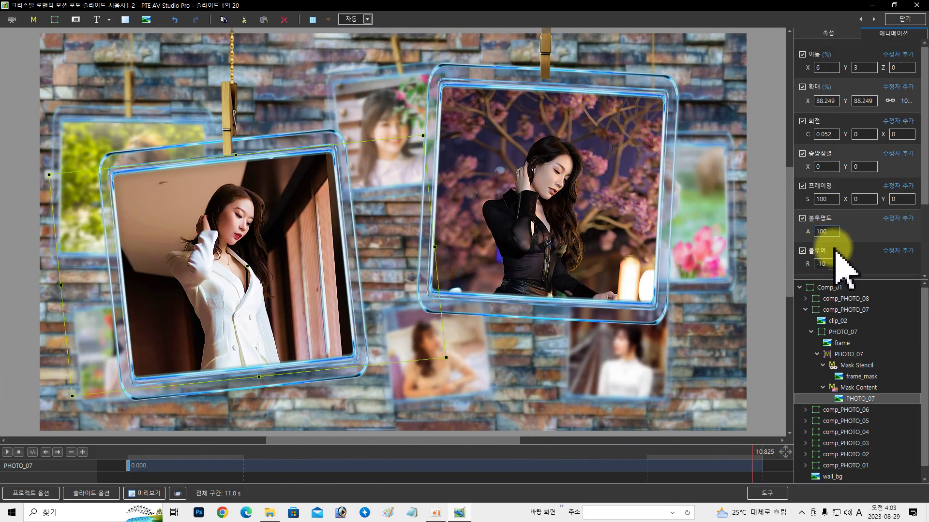
Collapse Comp_01, switch to slide 2 and set the playhead to about 16.094 s.
left_click(799, 287)
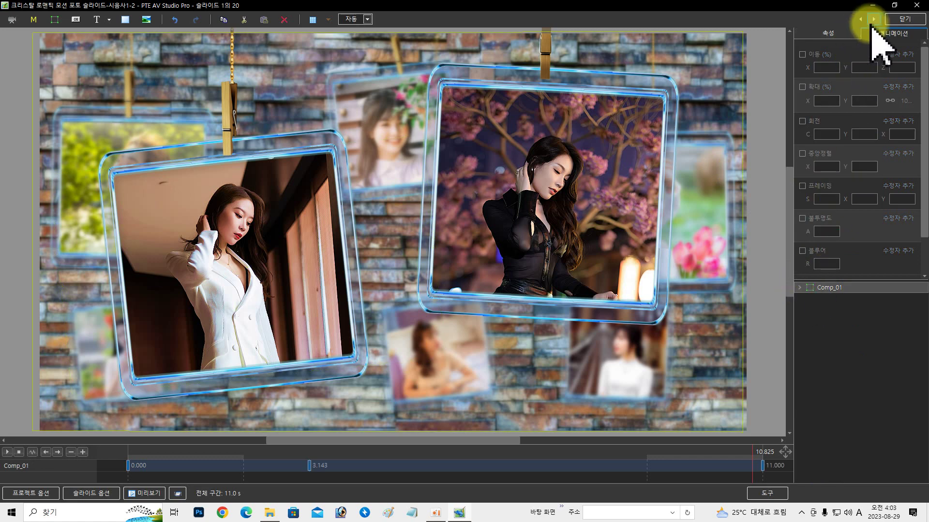
left_click(873, 19)
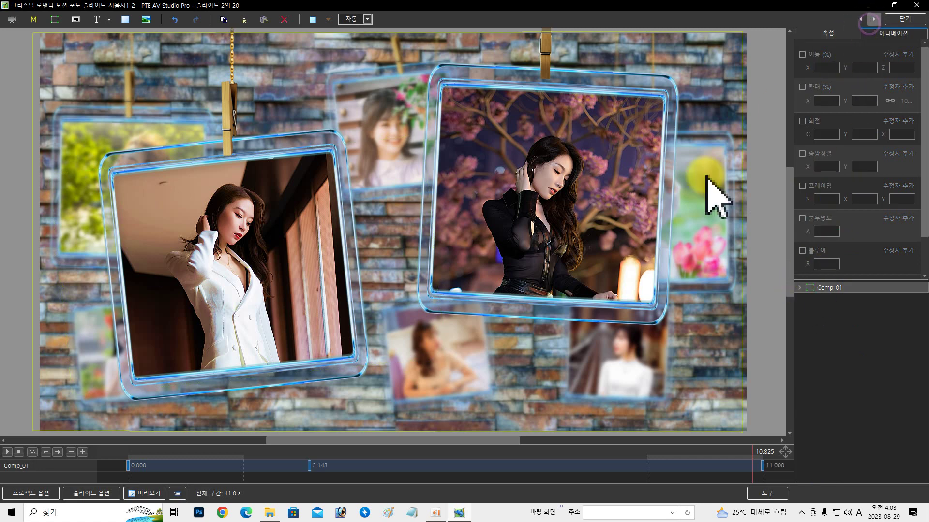
left_click(464, 283)
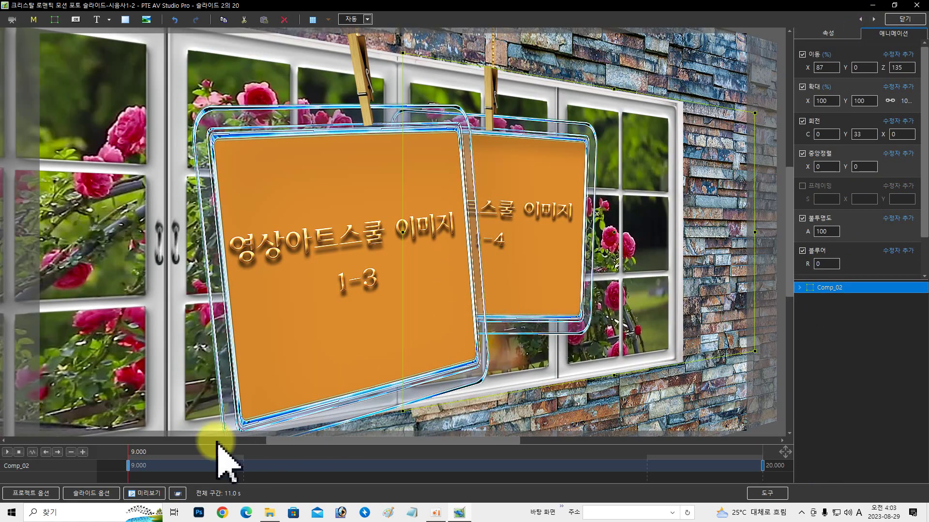
left_click_drag(170, 458, 538, 459)
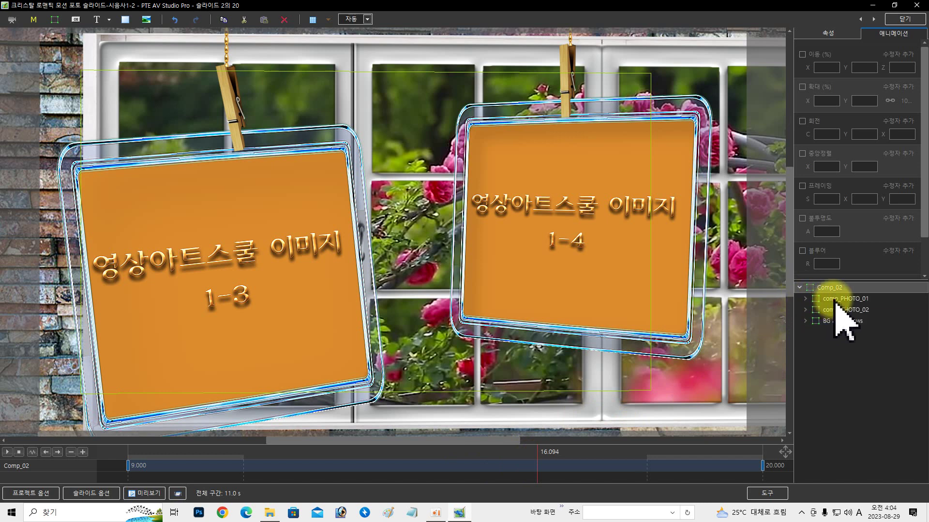
Identify which canvas frame belongs to each photo composition in Comp_02 and select the PHOTO_01 image inside comp_PHOTO_01's Mask Content.
left_click(831, 299)
left_click(833, 310)
left_click(831, 299)
left_click(813, 307)
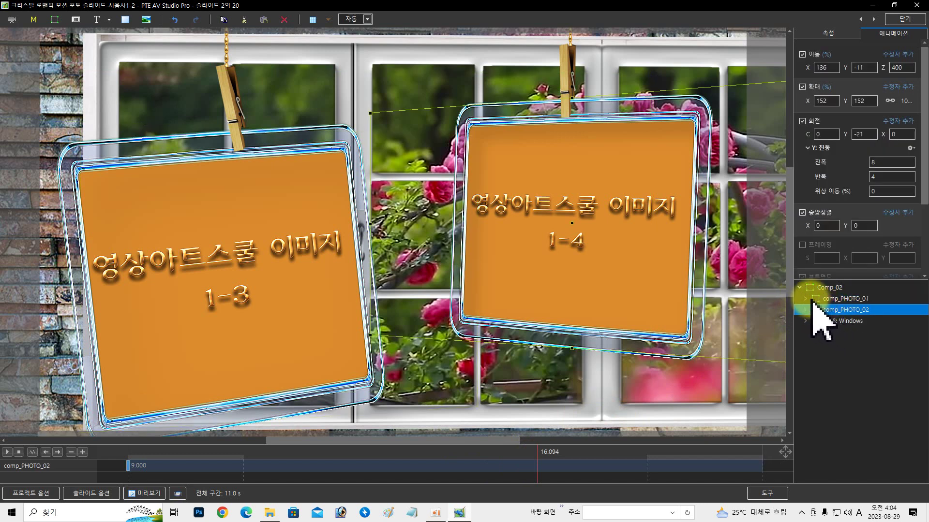
left_click(805, 298)
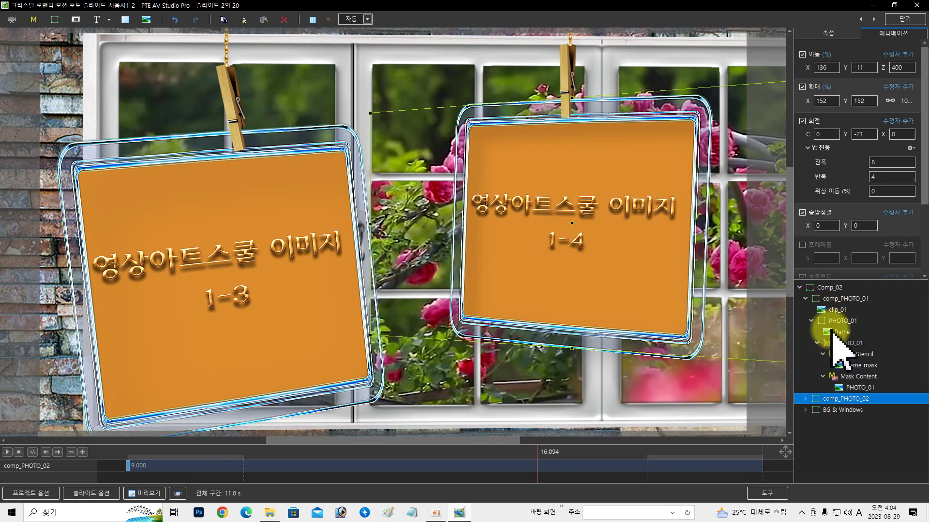
left_click(852, 388)
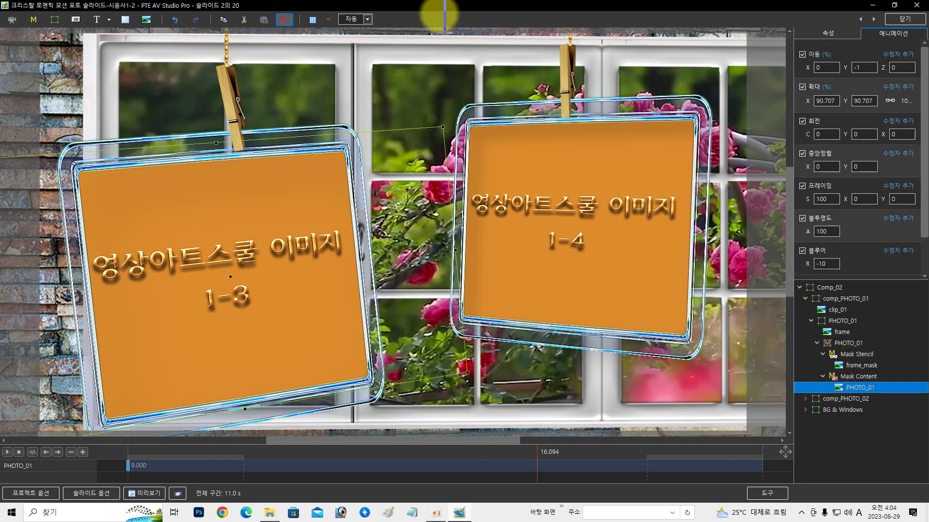
Replace the PHOTO_01 picture with yy y_2022_08_07_12_07_58_91 from the 모델인물 folder on drive D and set its pan X to 15.
left_click(830, 34)
left_click(910, 73)
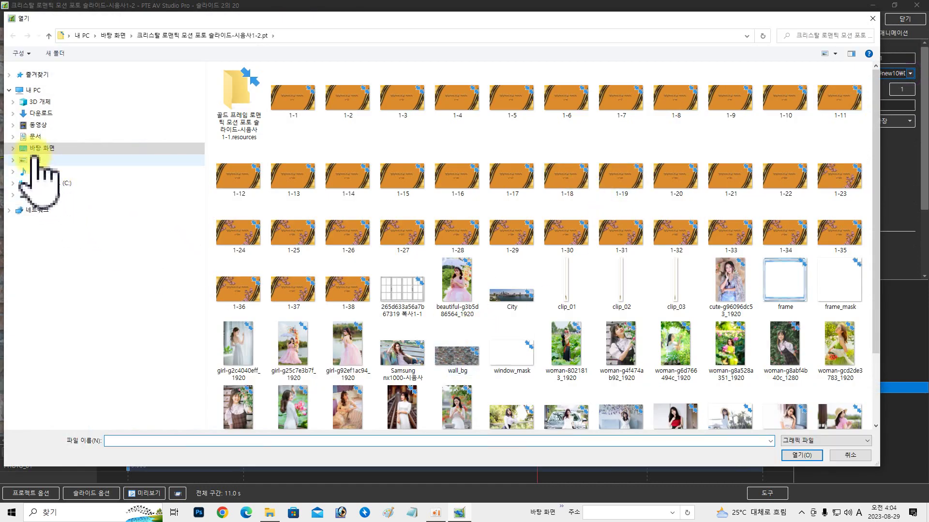
left_click(38, 194)
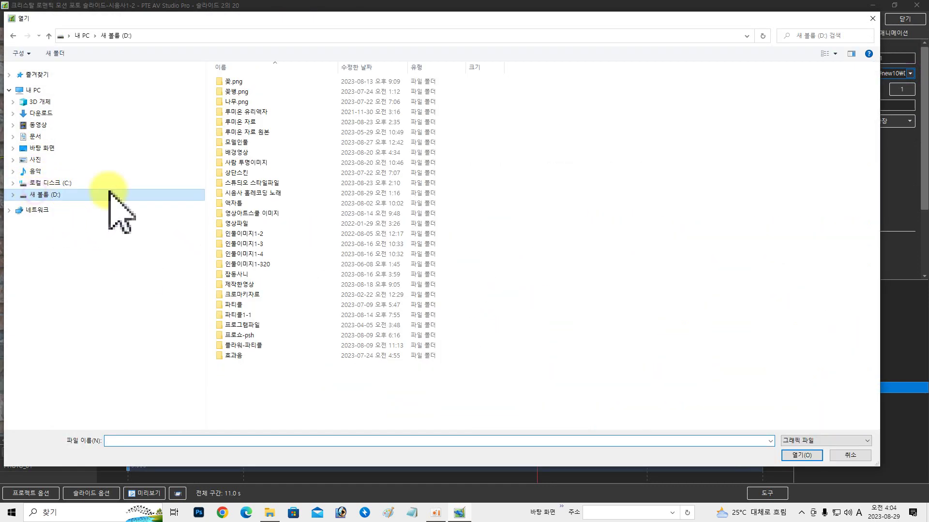
left_click(269, 144)
double_click(269, 144)
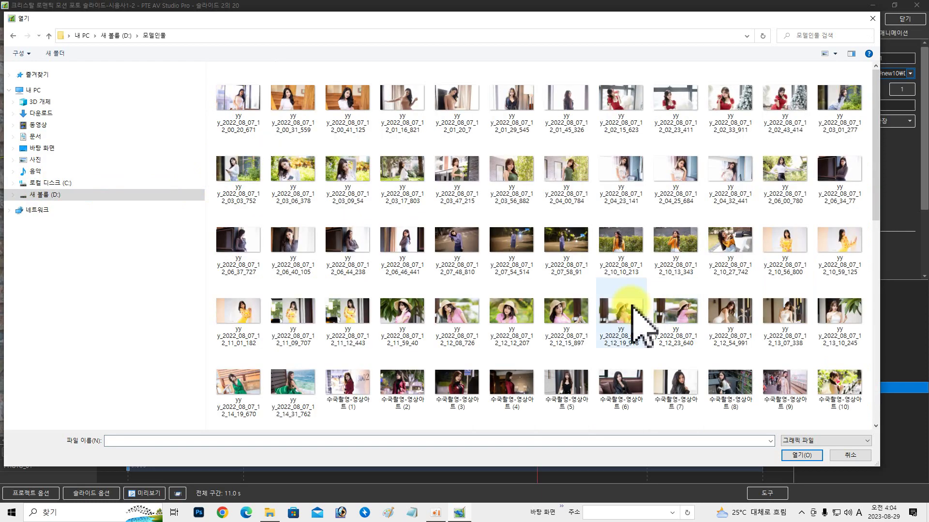
left_click(567, 241)
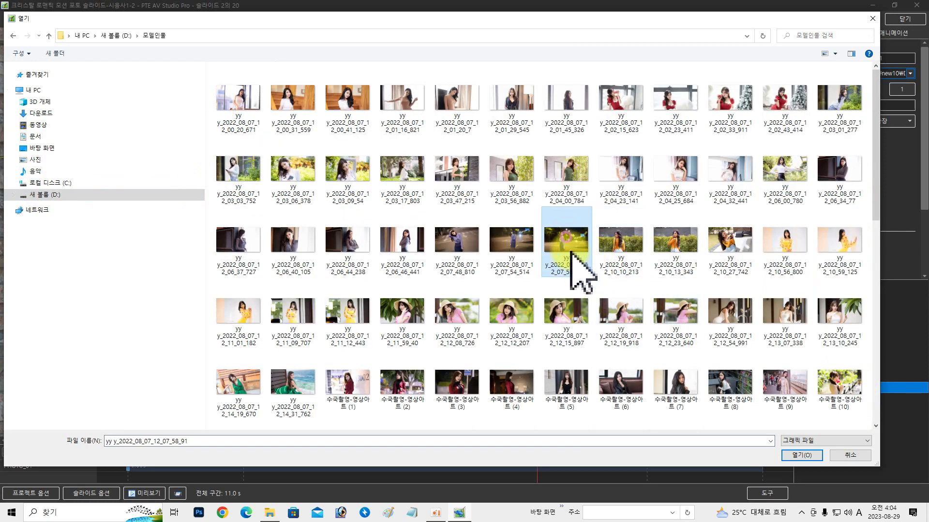
left_click(791, 455)
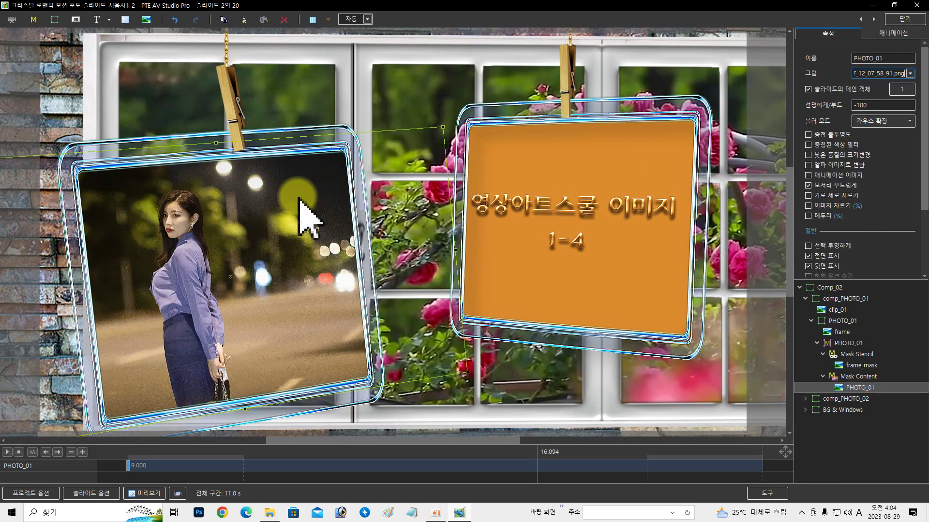
left_click(879, 34)
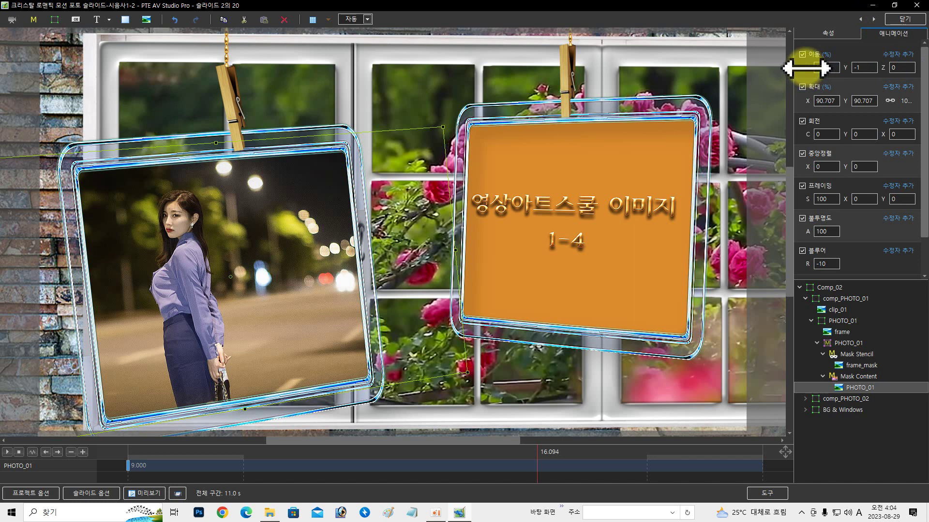
left_click_drag(806, 68, 815, 68)
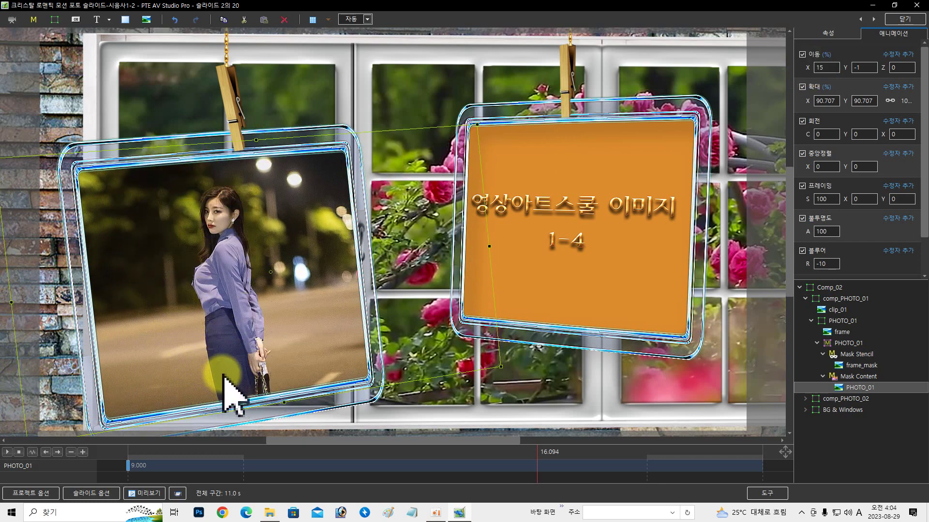
Collapse comp_PHOTO_01, then select the PHOTO_02 image inside comp_PHOTO_02's Mask Content and show its properties.
left_click(805, 298)
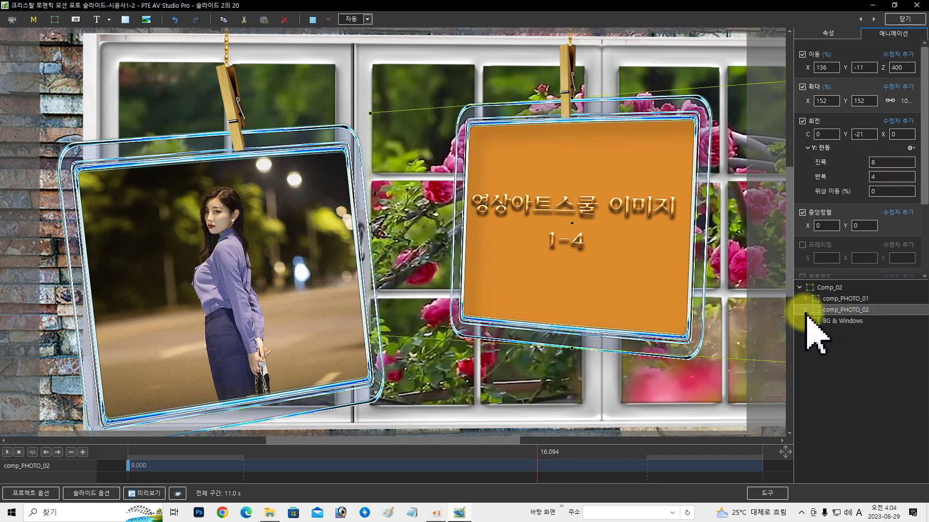
left_click(805, 310)
left_click(846, 398)
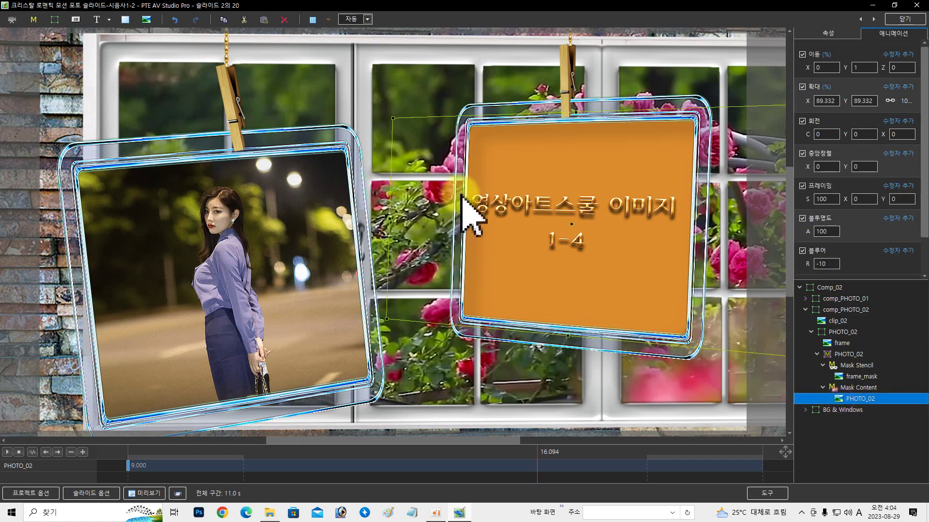
left_click(820, 30)
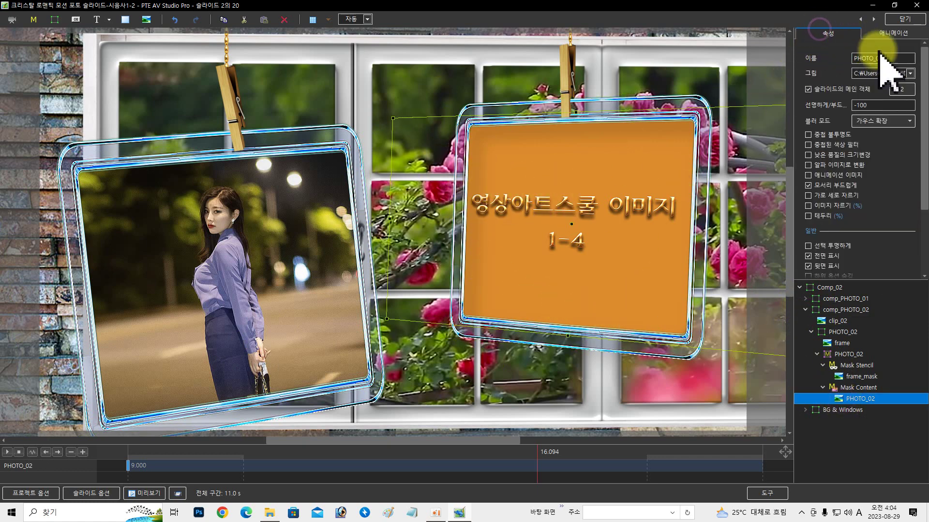
Replace the PHOTO_02 picture with yy y_2022_08_07_12_04_32_441 from the 모델인물 folder on drive D and set its pan X to 12.
left_click(910, 73)
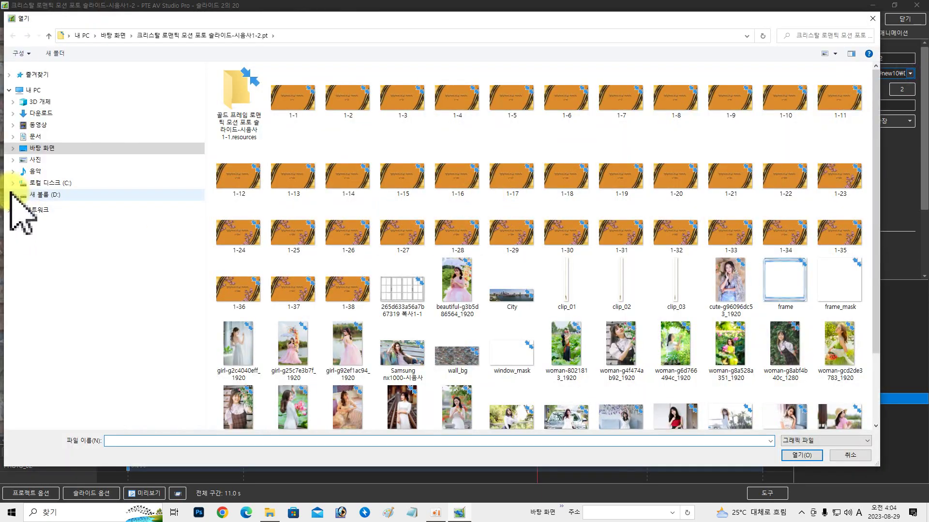
left_click(23, 195)
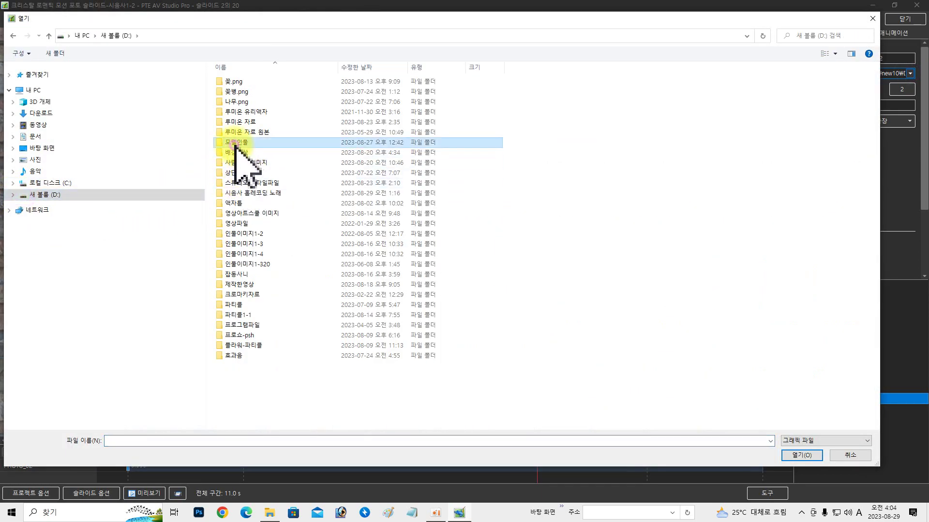
double_click(235, 142)
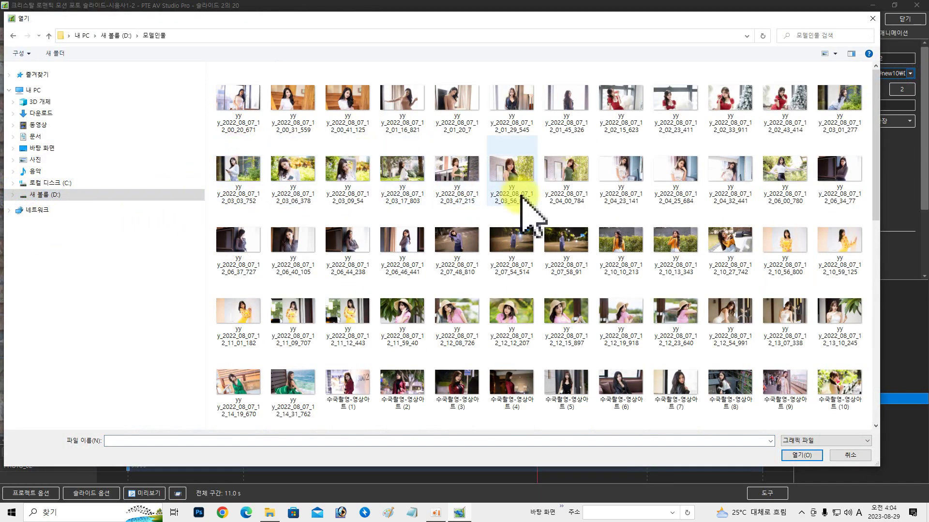
left_click(730, 184)
left_click(801, 455)
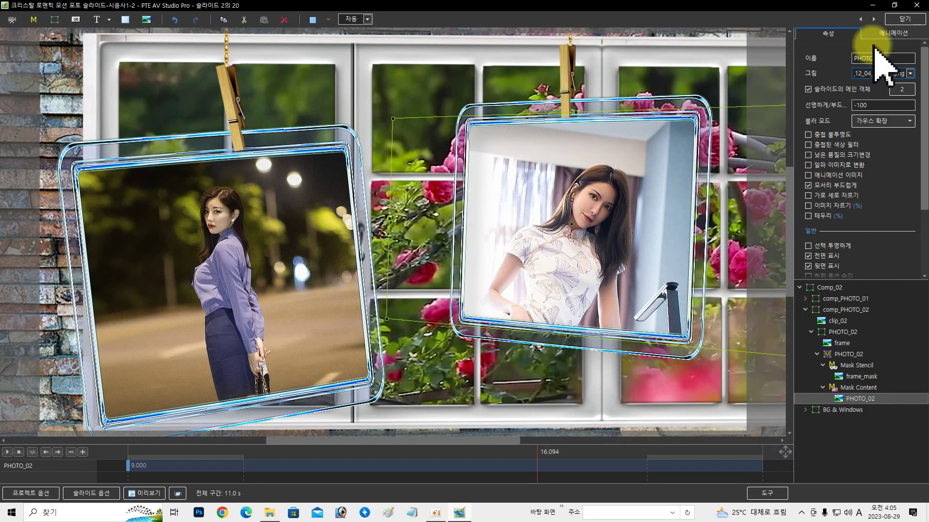
left_click(877, 38)
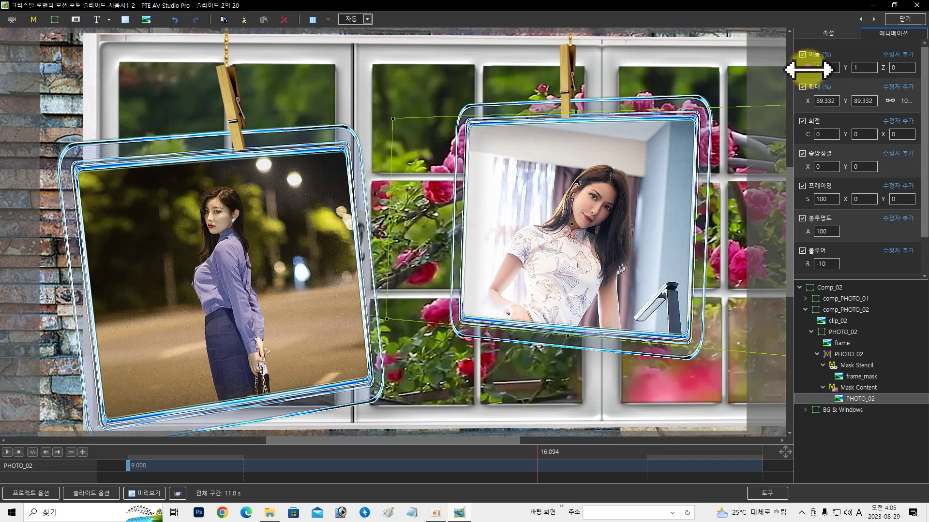
mouse_move(808, 69)
left_mouse_down()
mouse_move(818, 71)
mouse_move(808, 72)
left_mouse_up()
Set the playhead to about 9.327 s, then collapse Comp_02 and close the slide 2 editor.
mouse_move(137, 452)
left_mouse_down()
mouse_move(543, 438)
mouse_move(147, 452)
left_mouse_up()
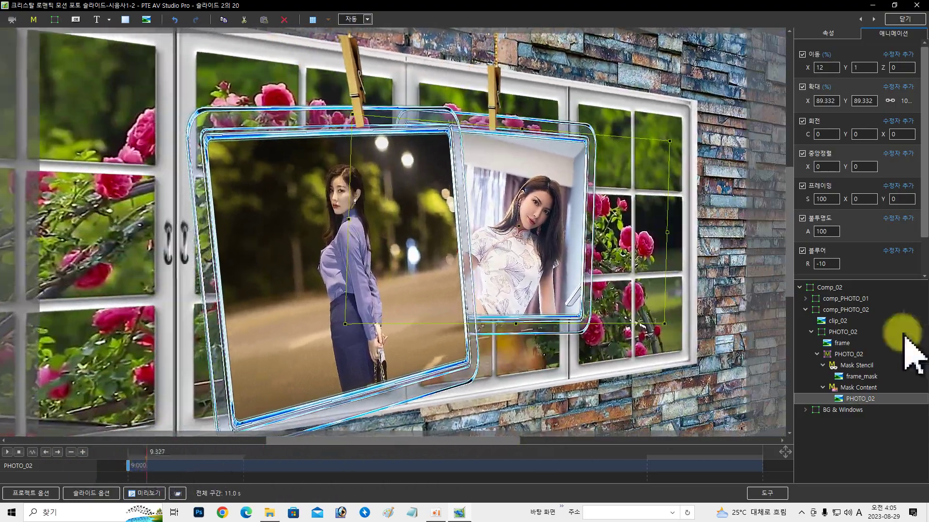
left_click(803, 288)
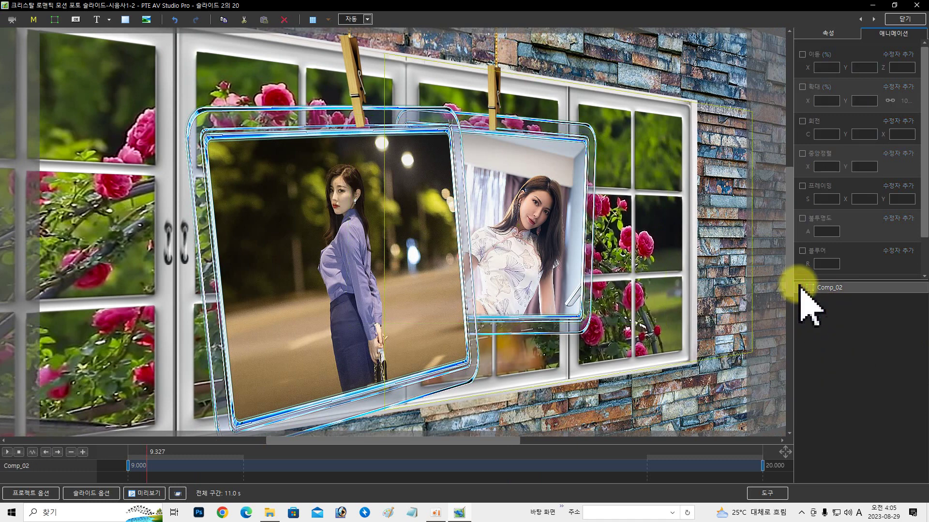
left_click(904, 19)
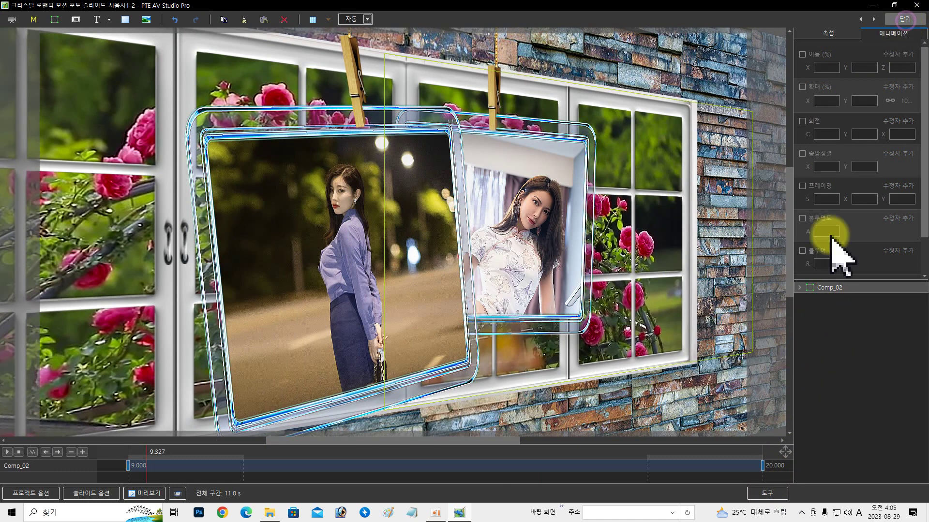
Delete the background music track in the timeline view and return to the slide view.
left_click(892, 478)
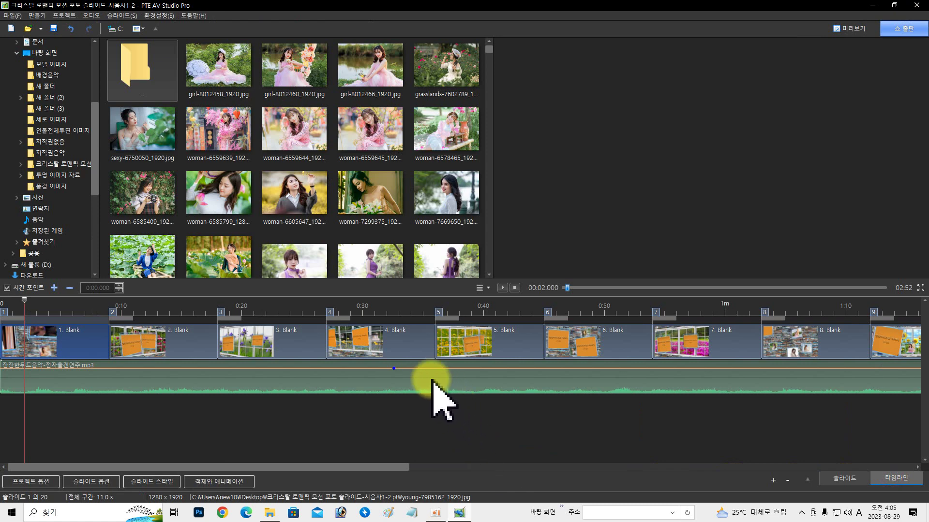
right_click(432, 378)
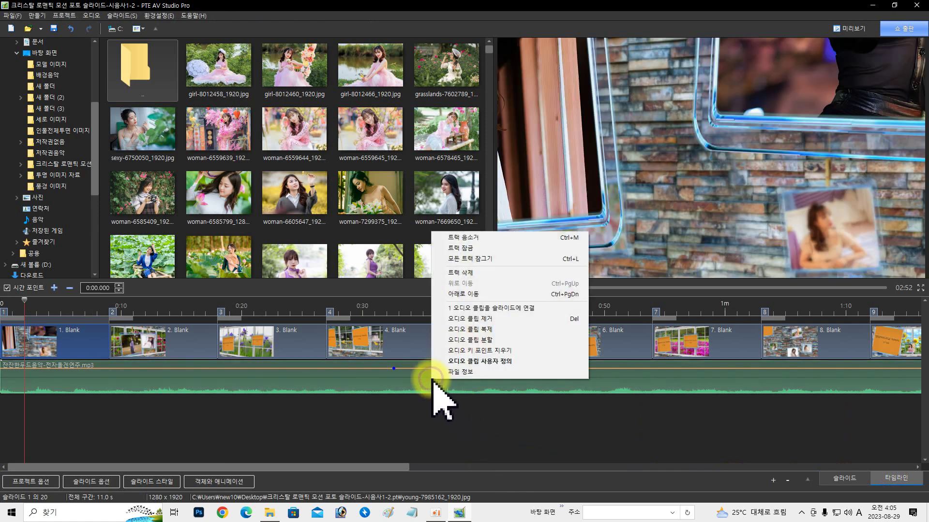
left_click(465, 272)
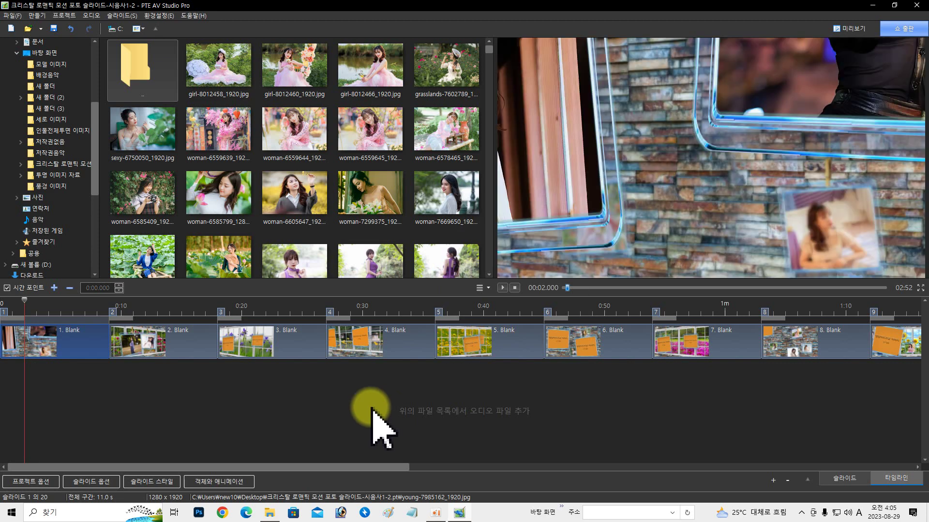
left_click(844, 479)
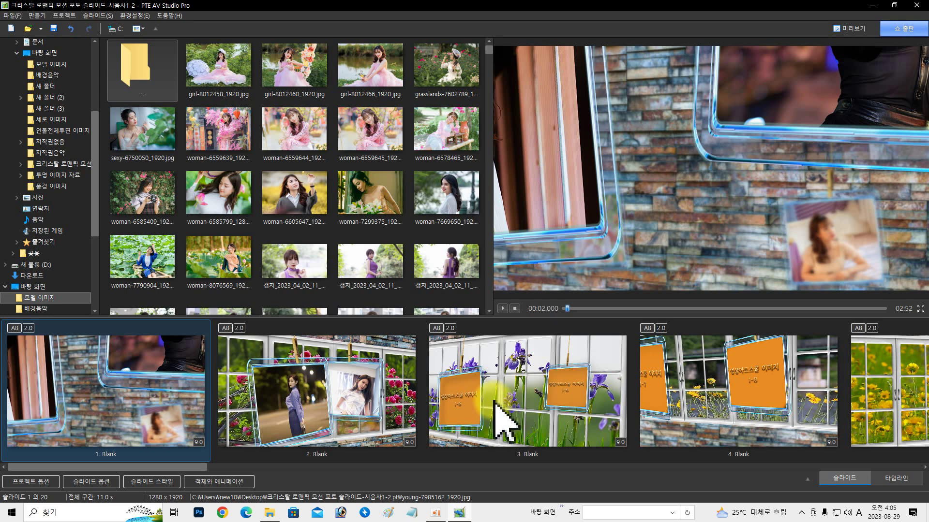
Play slide 2 in the preview to check its replaced photos, then stop playback.
left_click(455, 399)
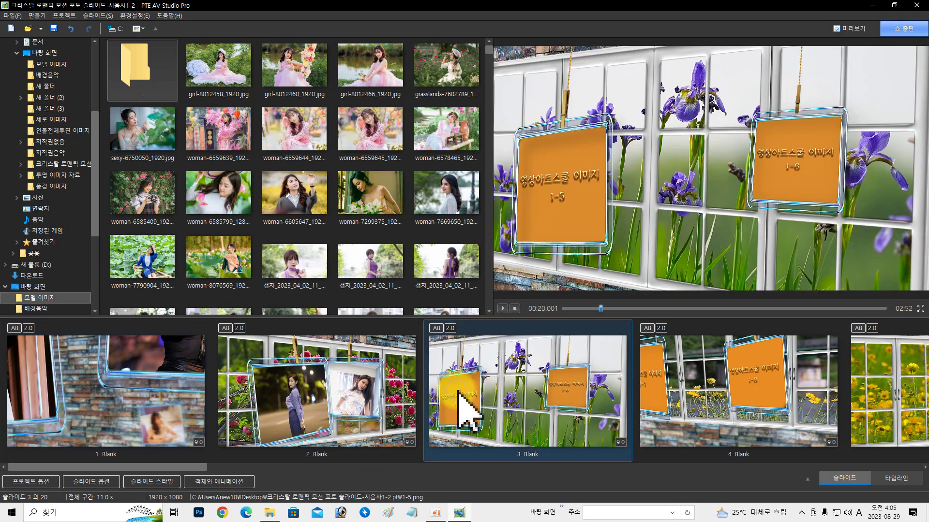
left_click(315, 406)
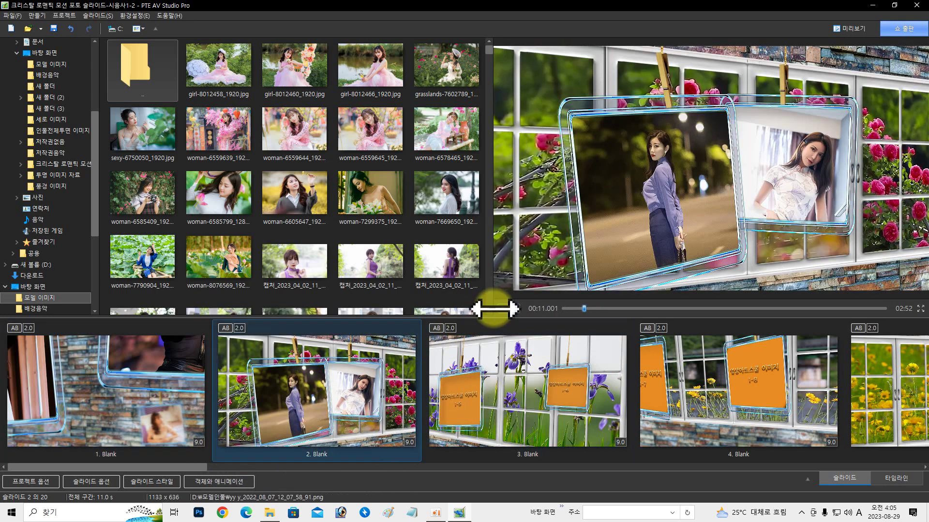
left_click(503, 308)
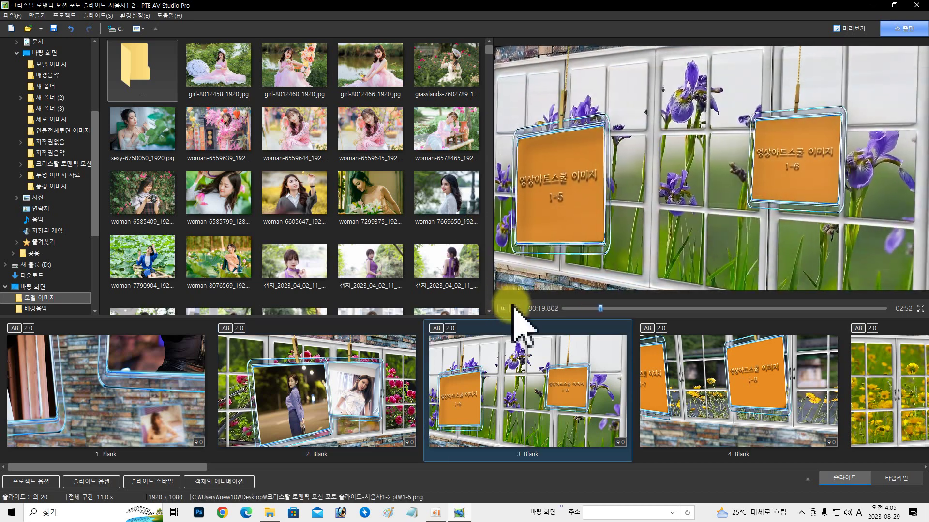
left_click(515, 309)
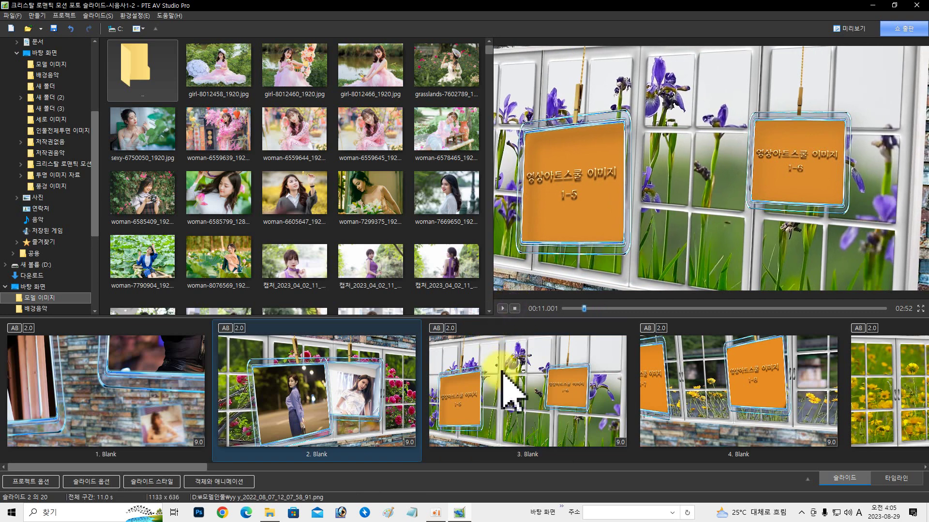
Open slide 3 in the Objects and Animation editor, expand Comp_03 and set the playhead to about 24.649 s.
left_click(507, 384)
left_click(229, 483)
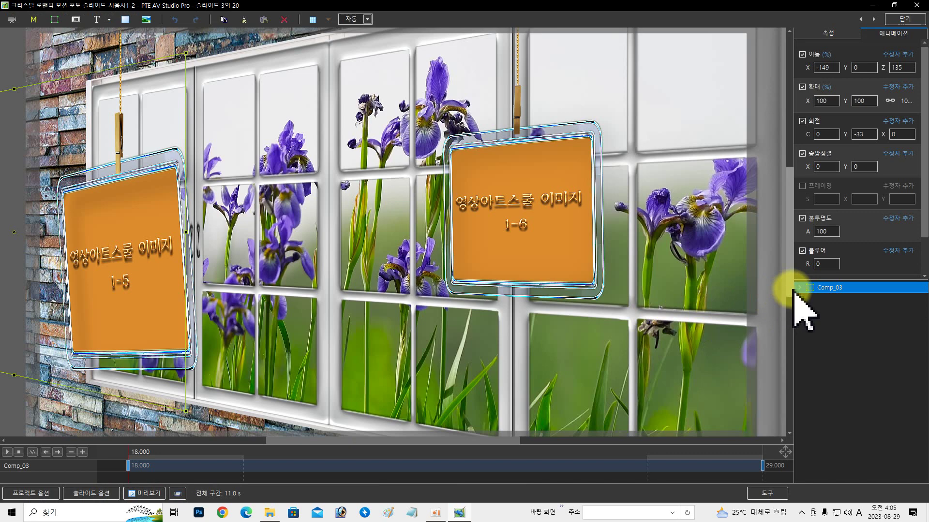
left_click(799, 288)
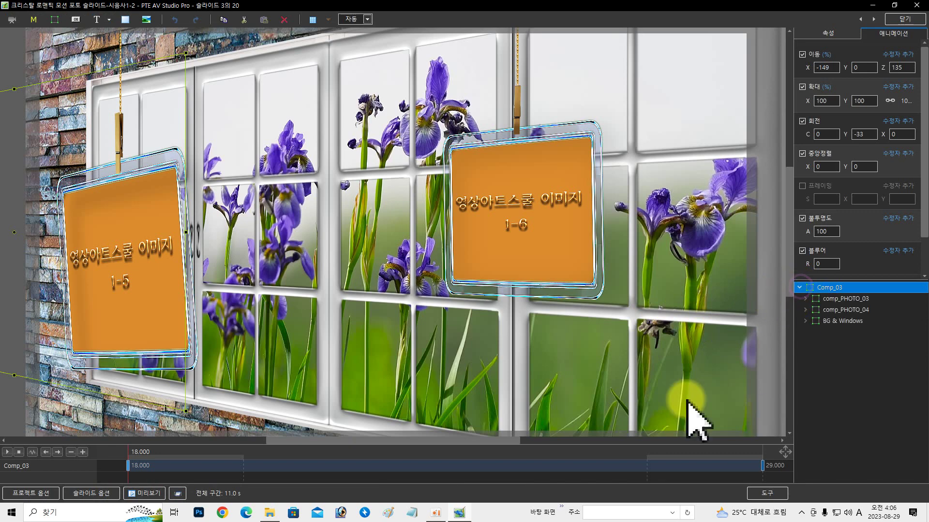
left_click(511, 463)
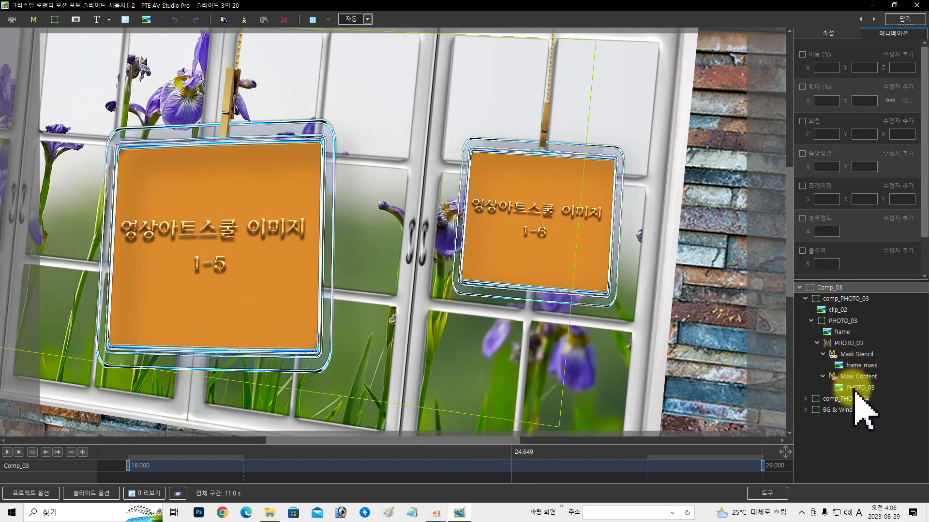
Replace comp_PHOTO_03's PHOTO_03 picture with yy y_2022_08_07_12_10_27_742 from the 모델인물 folder on drive D and set its pan X to 20.
left_click(857, 390)
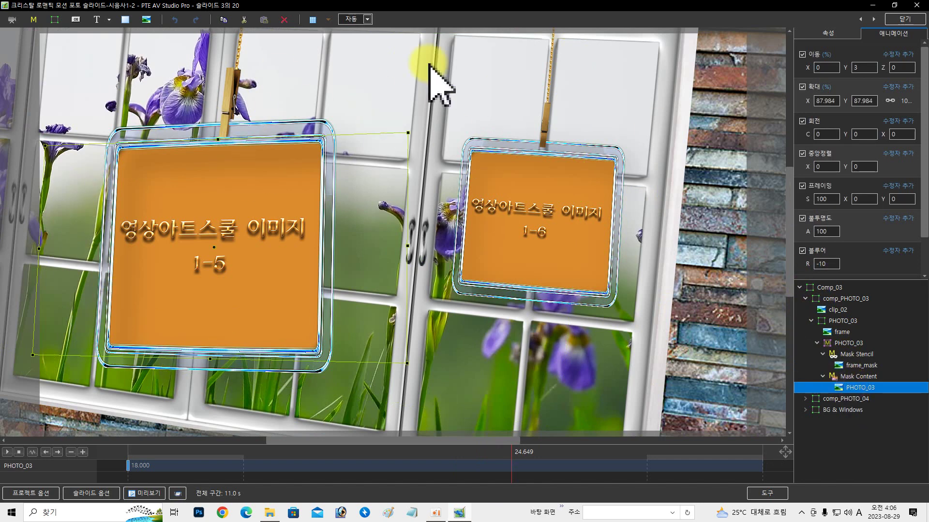
left_click(827, 33)
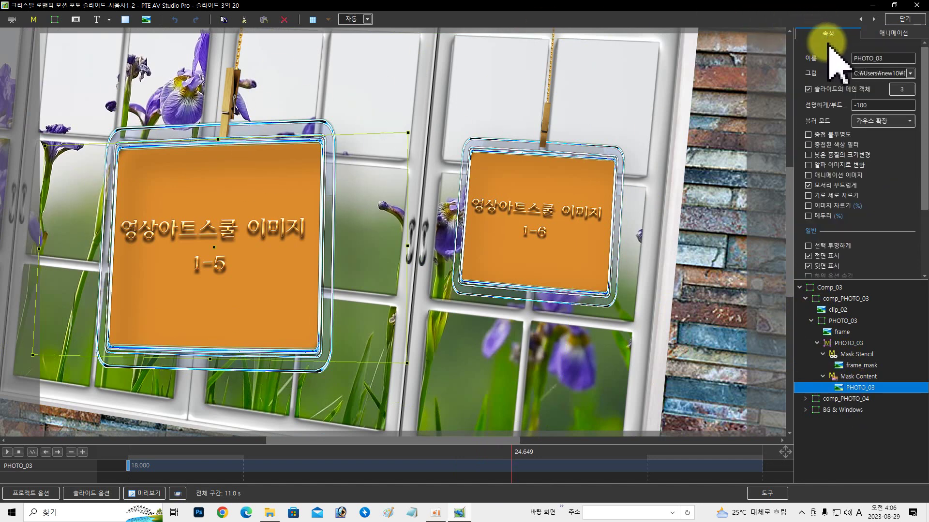
left_click(910, 73)
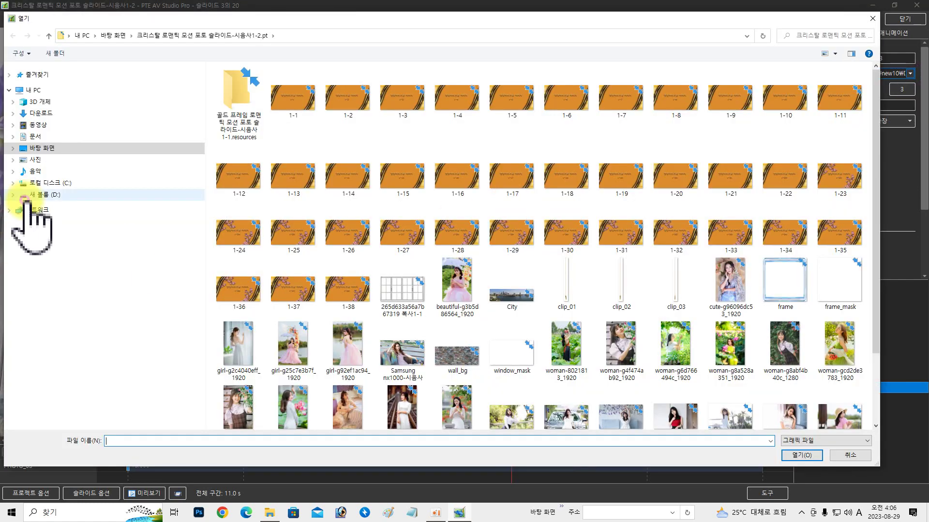
left_click(24, 195)
double_click(226, 146)
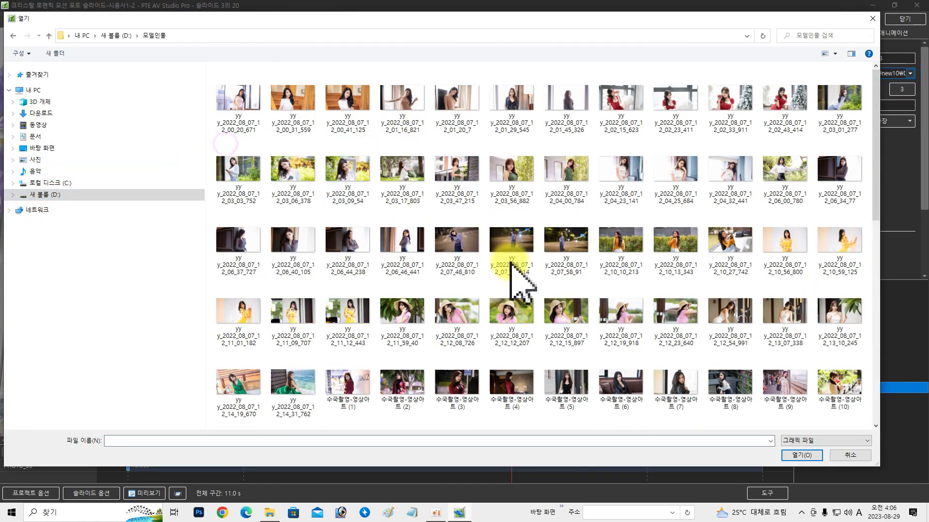
left_click(726, 254)
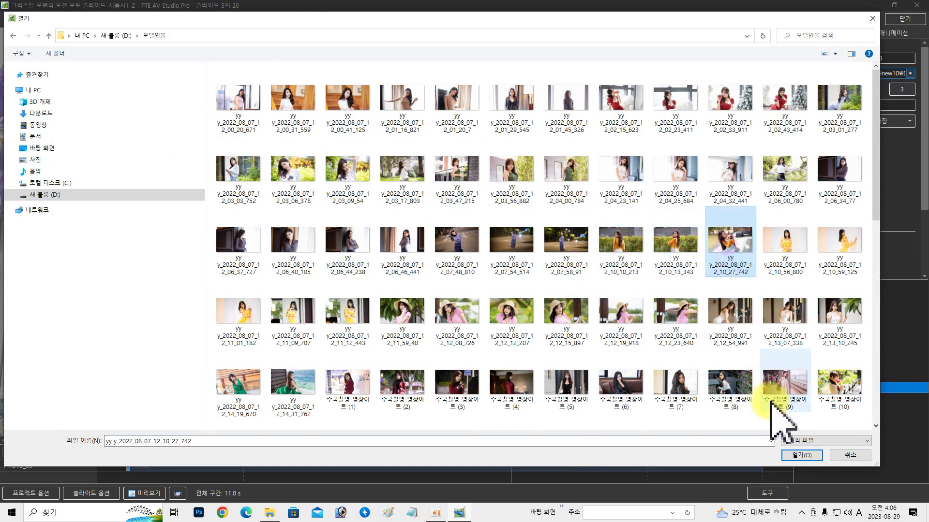
left_click(801, 455)
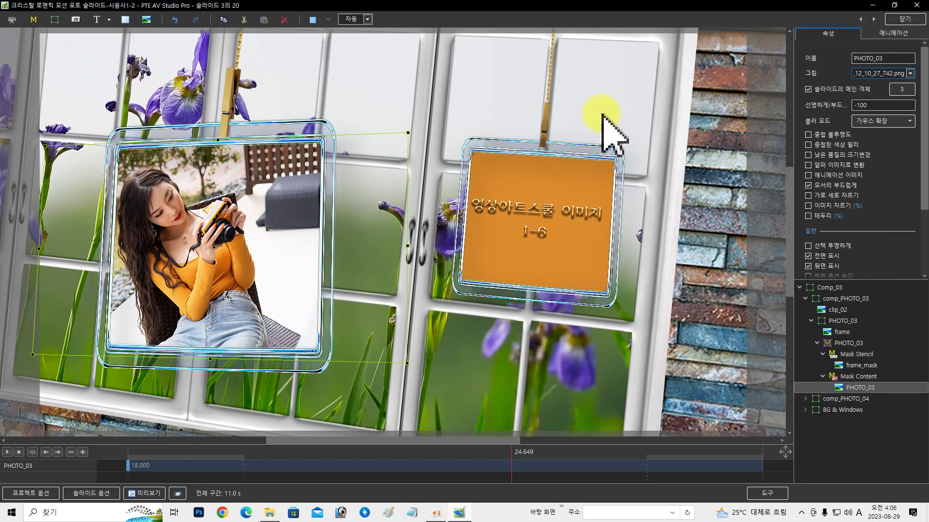
left_click(892, 33)
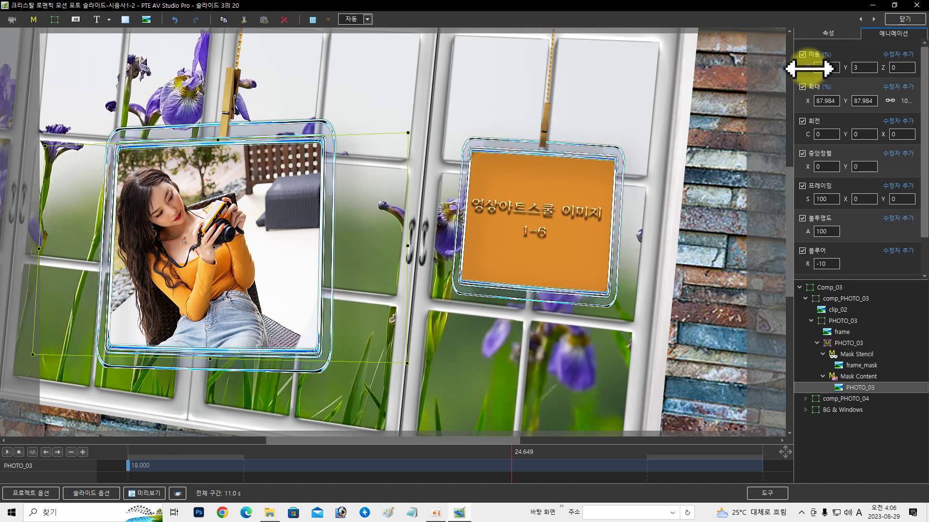
left_click_drag(808, 68, 819, 75)
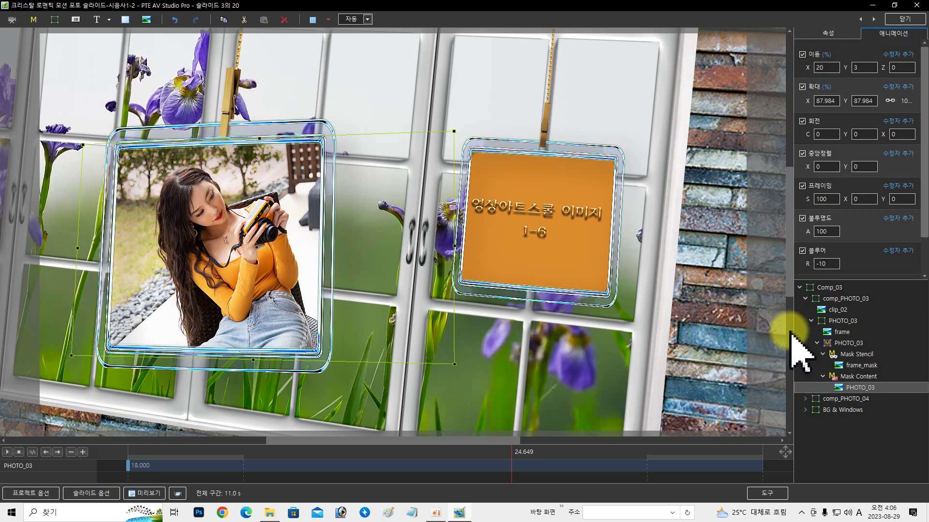
Collapse comp_PHOTO_03, then select the PHOTO_04 image inside comp_PHOTO_04's Mask Content and show its properties.
left_click(805, 298)
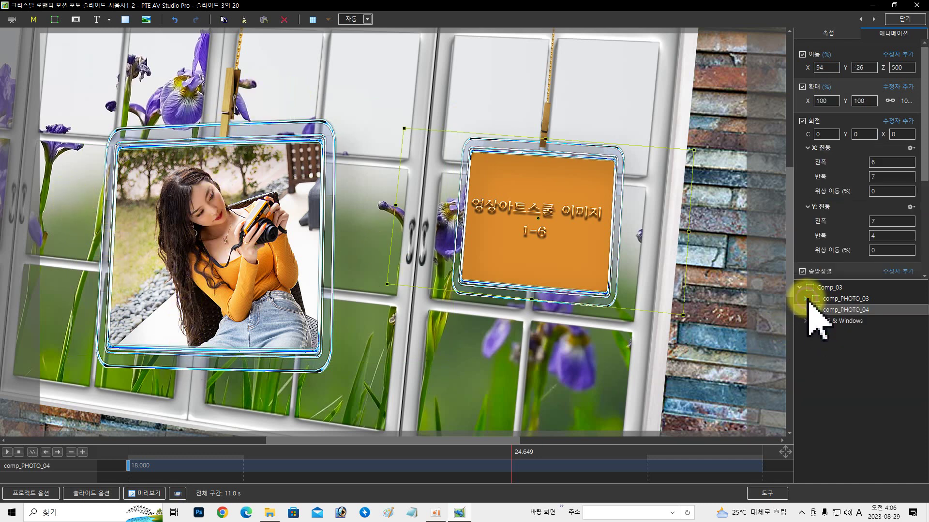
left_click(851, 399)
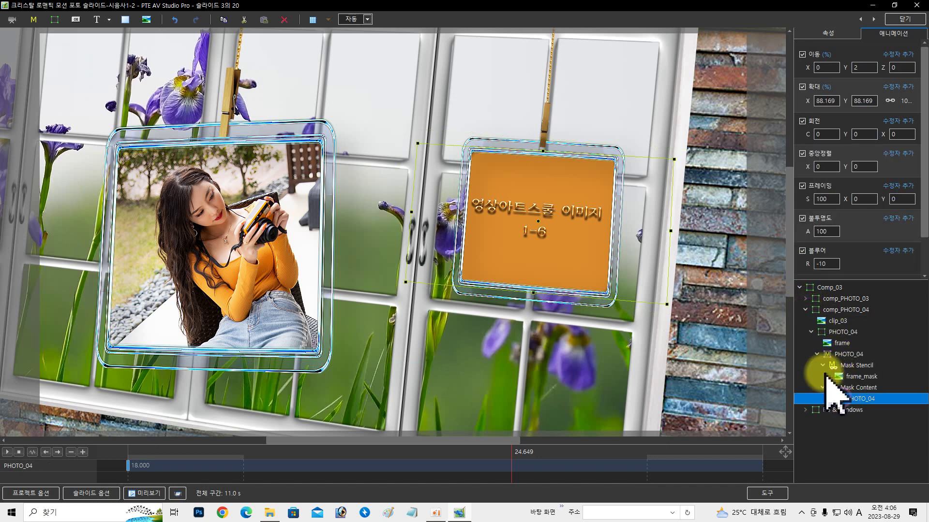
left_click(828, 32)
Replace the PHOTO_04 picture with 캡처_2023_05_07_12_11_19_163 from the desktop's 모델 이미지 folder and set its pan X to 5.
left_click(910, 73)
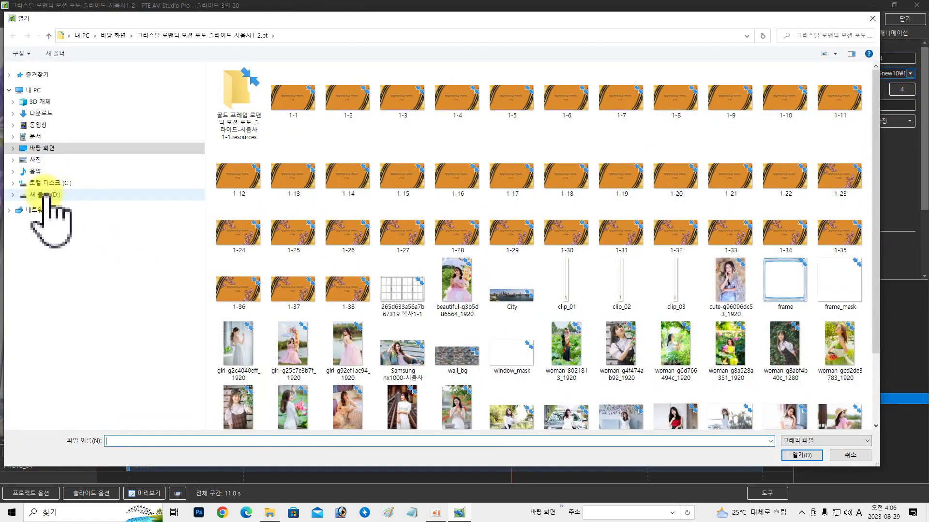
left_click(37, 148)
double_click(250, 94)
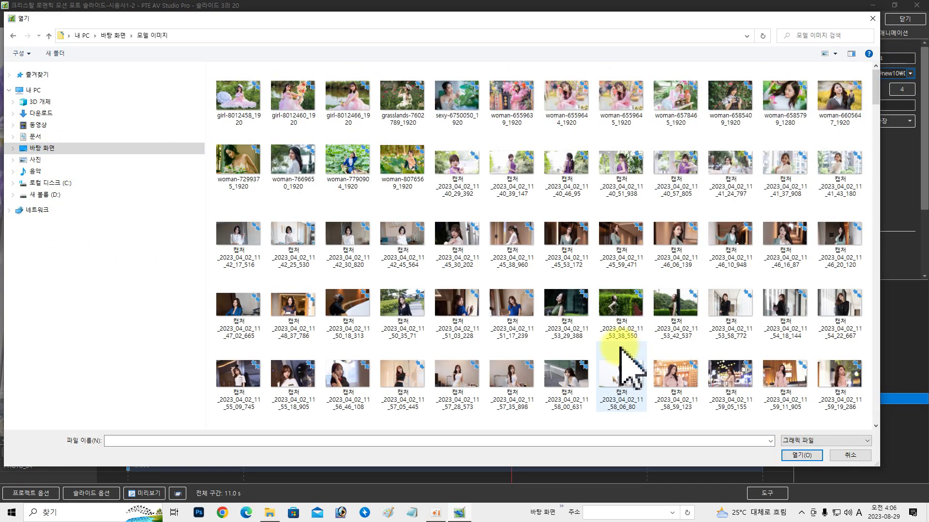
scroll(619, 358, "down", 3)
left_click(563, 257)
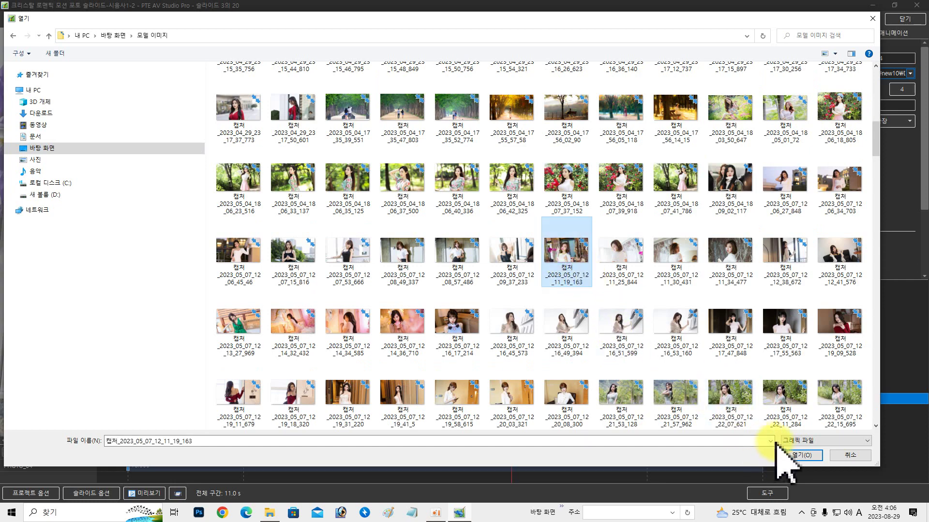
left_click(801, 455)
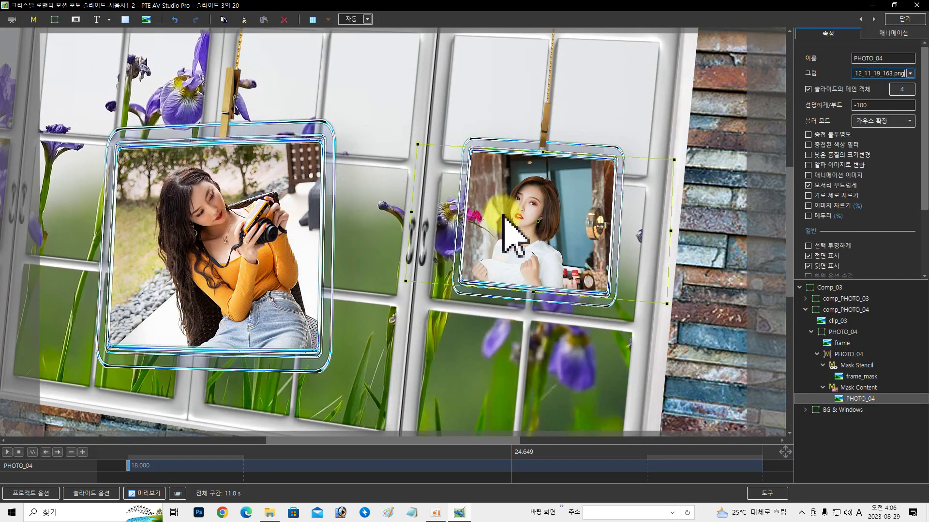
left_click(893, 32)
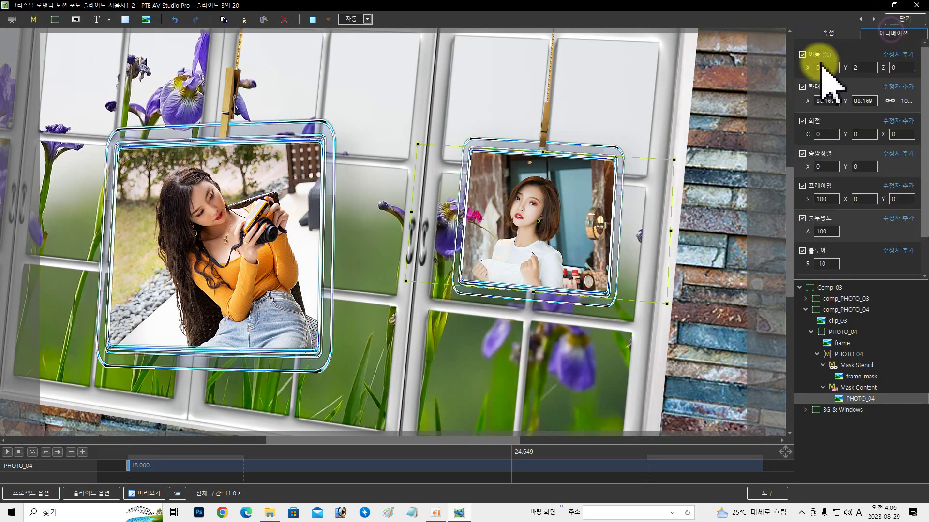
left_click_drag(809, 66, 811, 68)
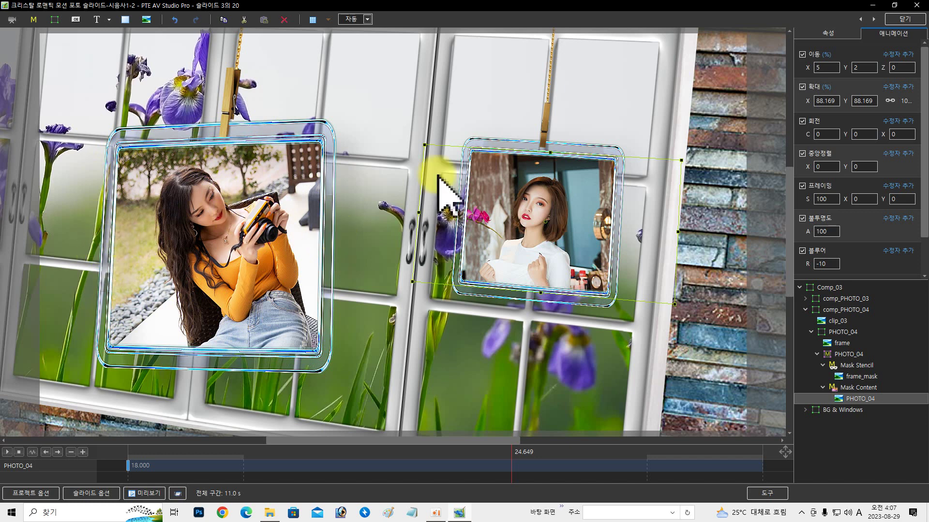
Set the PHOTO_04 picture's pan X to 6, then collapse comp_PHOTO_04 and Comp_03 in the object tree.
left_click_drag(806, 70, 806, 73)
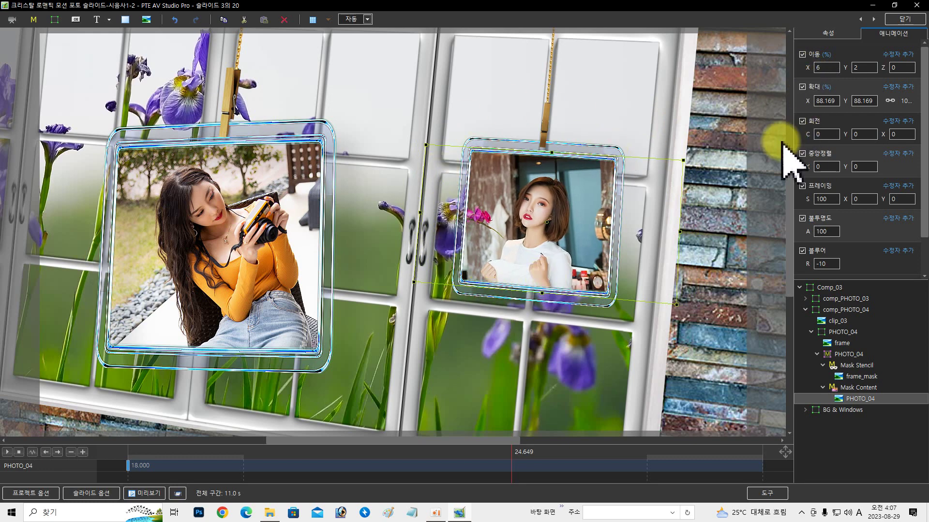
left_click(805, 309)
left_click(799, 288)
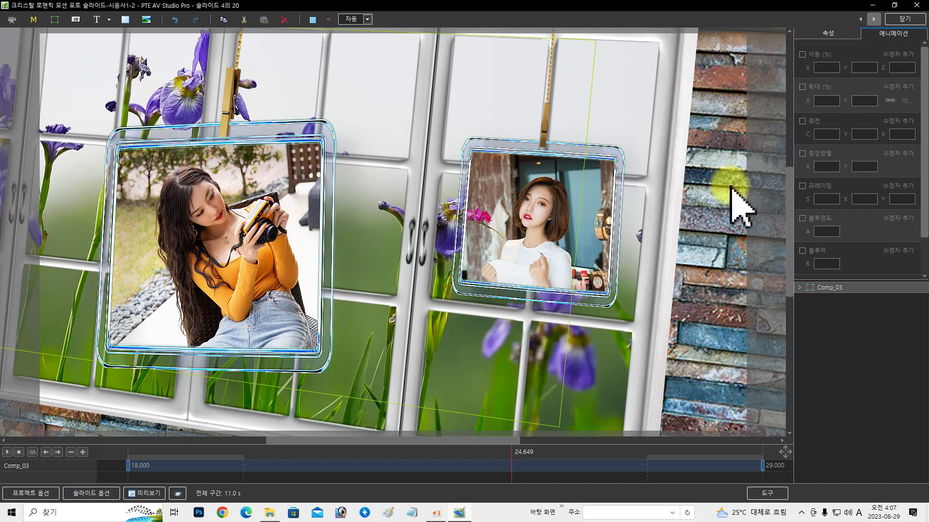
On slide 4, expand Comp_04, set the playhead to about 33.674 s and select the PHOTO_06 image inside comp_PHOTO_06's Mask Content.
left_click(798, 289)
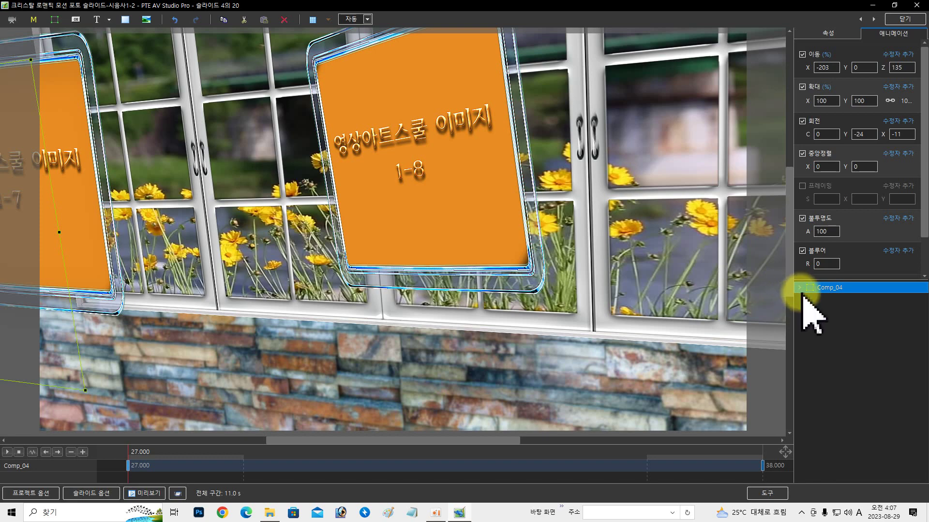
left_click(514, 455)
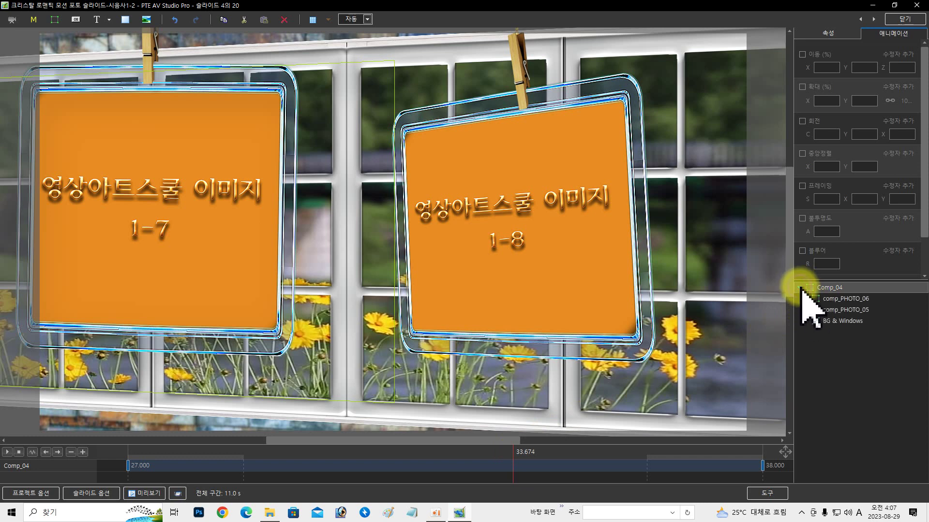
left_click(850, 387)
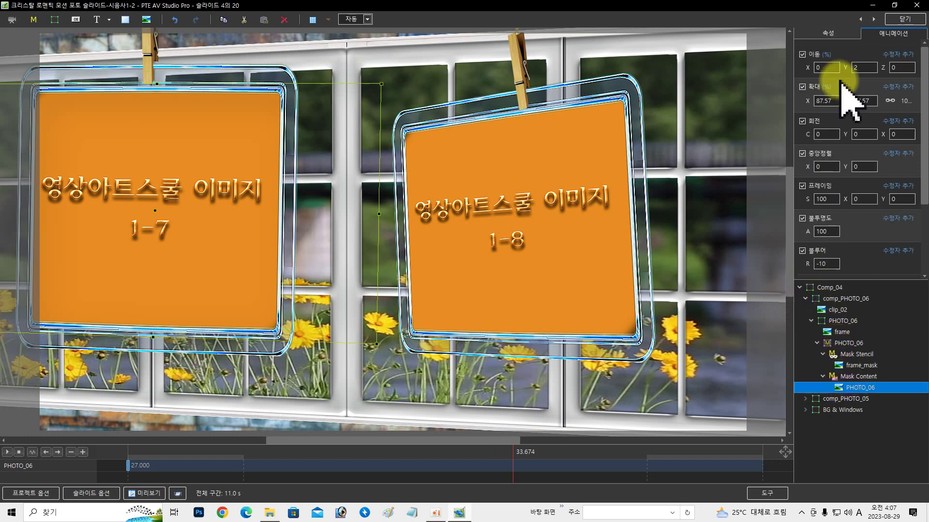
Replace the PHOTO_06 picture with 캡처_2023_04_15_01_33_19_381 from the desktop's 모델 이미지 folder.
left_click(828, 33)
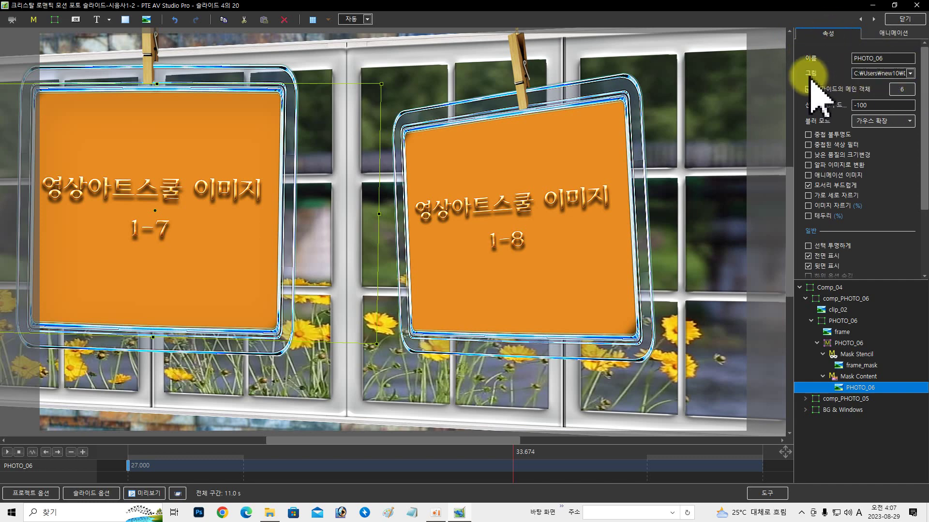
left_click(911, 73)
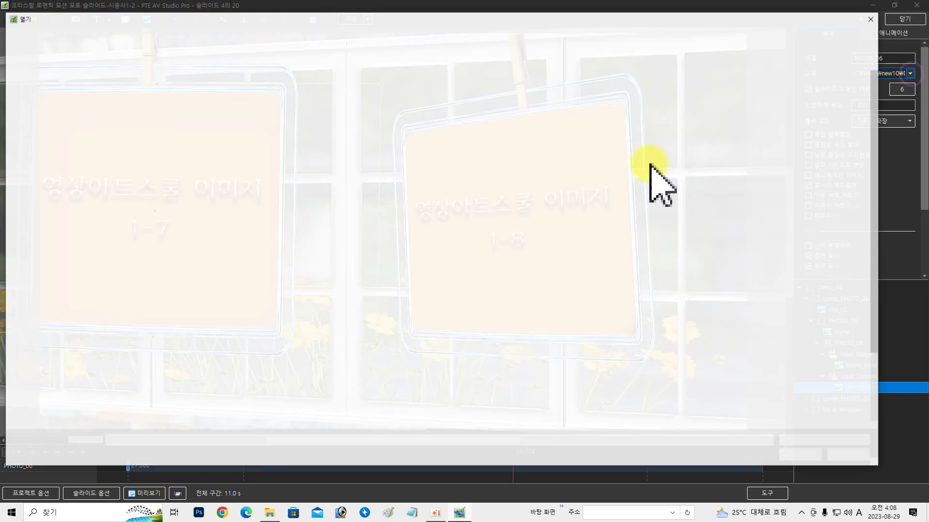
left_click(43, 148)
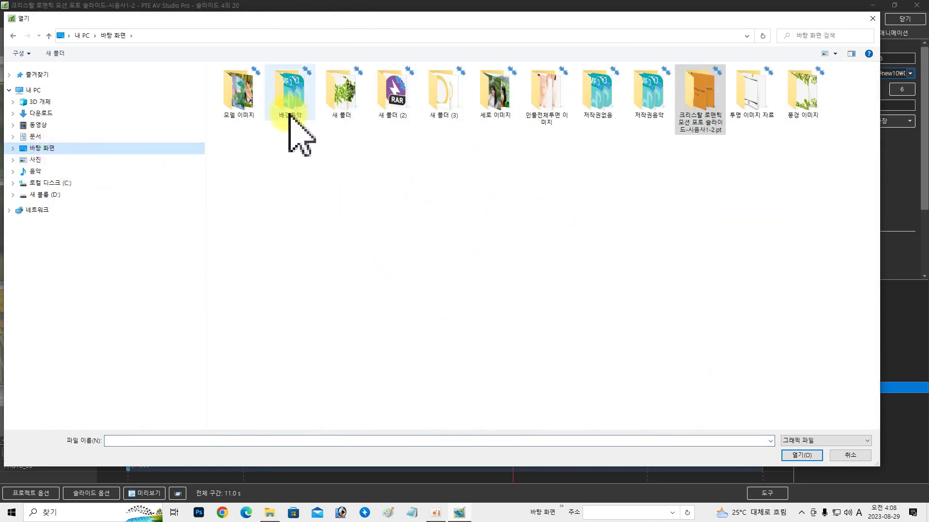
double_click(252, 97)
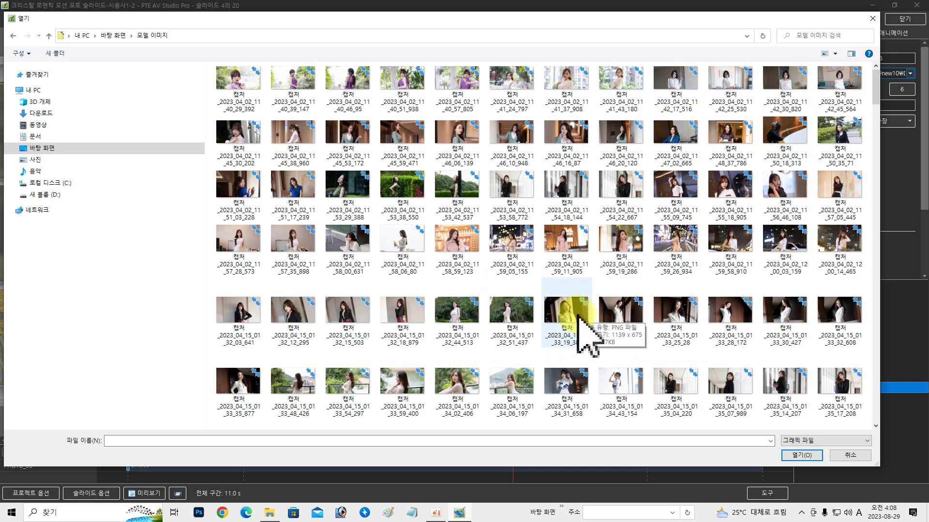
left_click(578, 315)
left_click(821, 456)
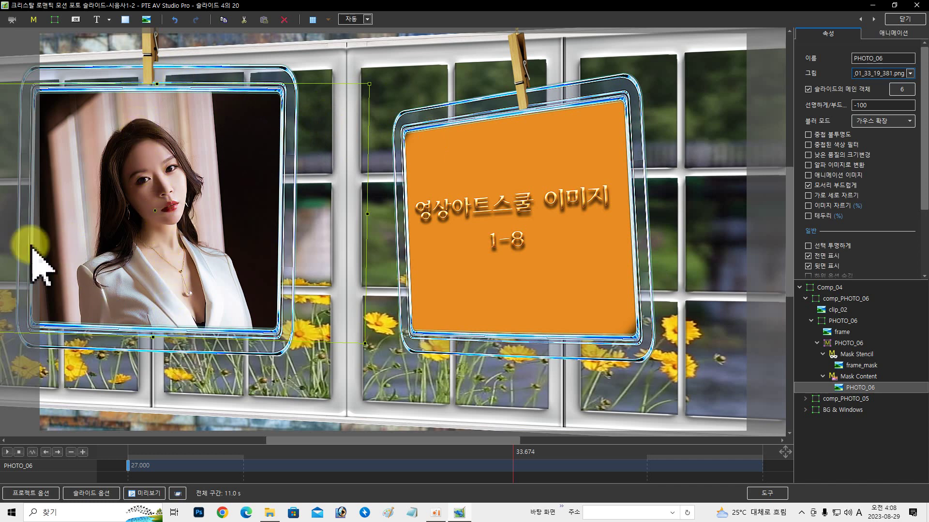
Collapse comp_PHOTO_06 and replace comp_PHOTO_05's PHOTO_05 picture with yy y_2022_08_07_12_10_10_213 from the 모델인물 folder on drive D.
left_click(806, 299)
left_click(806, 310)
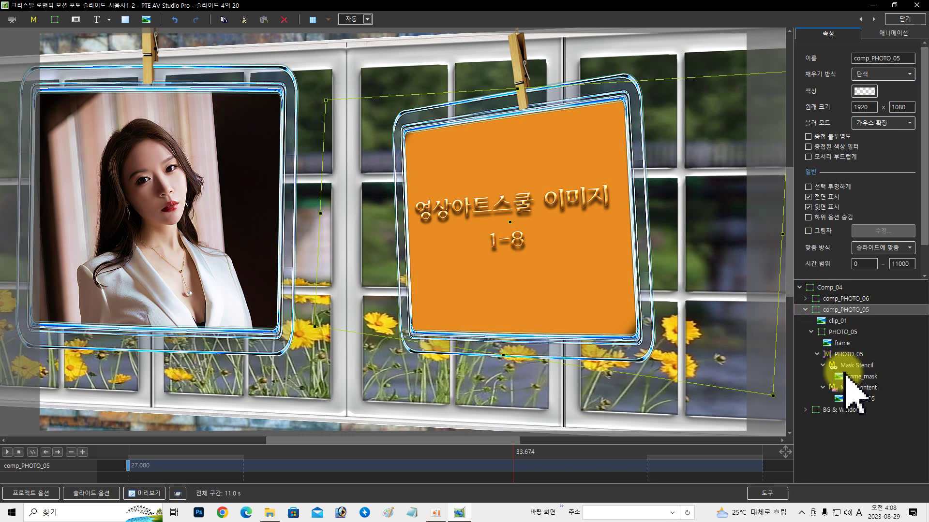
left_click(852, 399)
left_click(909, 73)
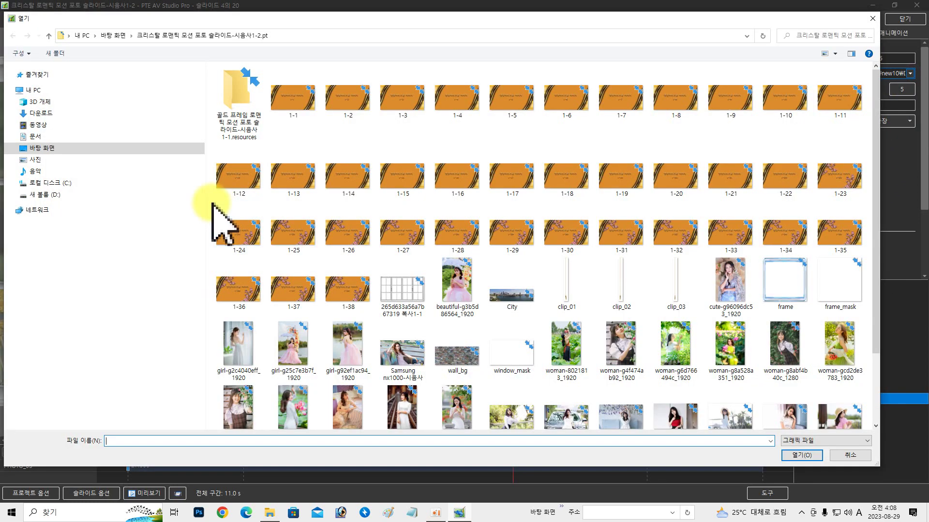
left_click(41, 194)
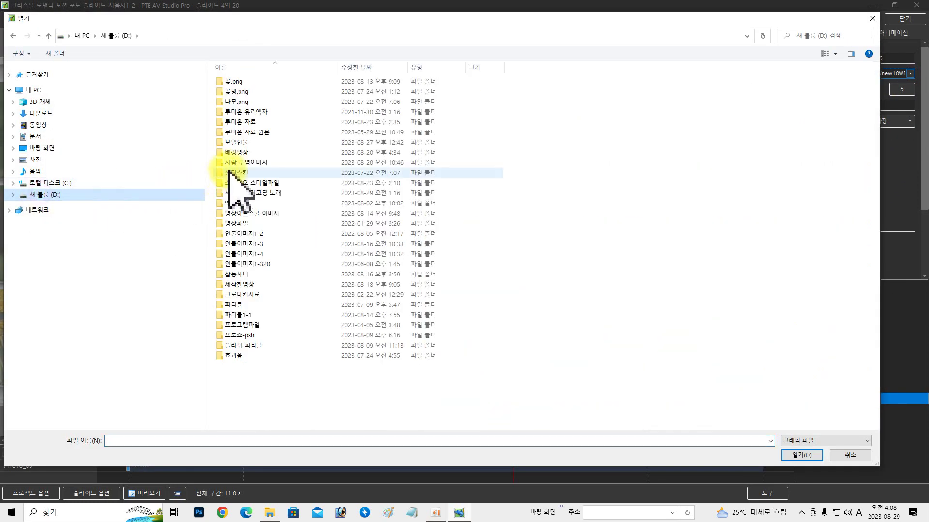
left_click(236, 143)
double_click(237, 143)
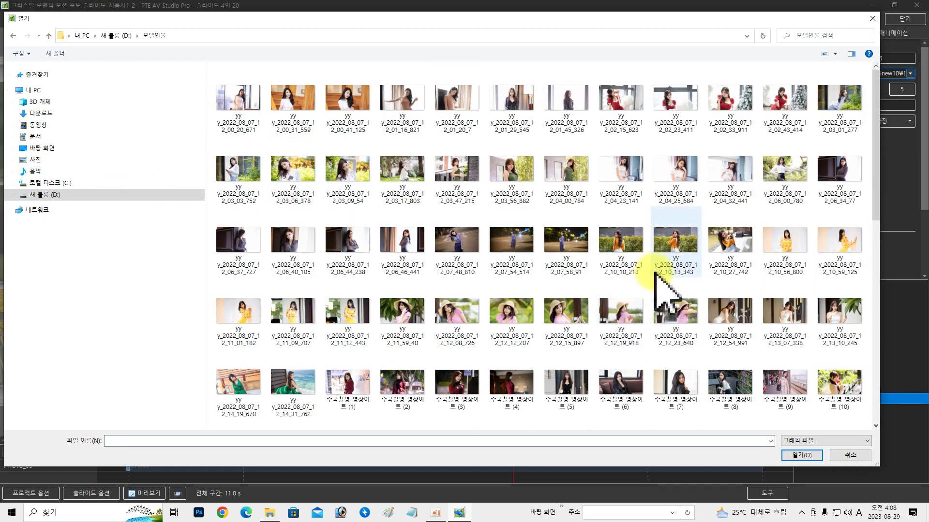
left_click(623, 243)
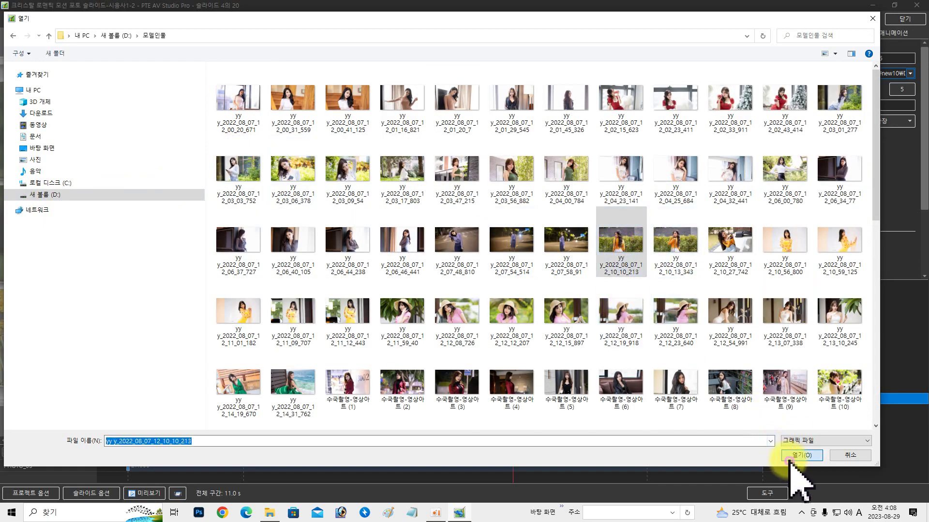
left_click(790, 457)
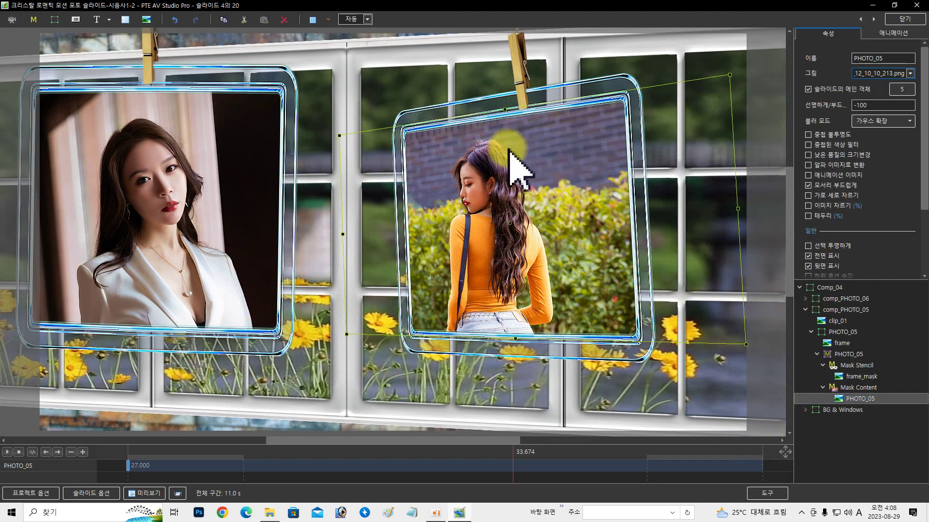
Set the PHOTO_05 picture's pan X to 14 and shrink it to a scale of about 65.838 %.
left_click(893, 33)
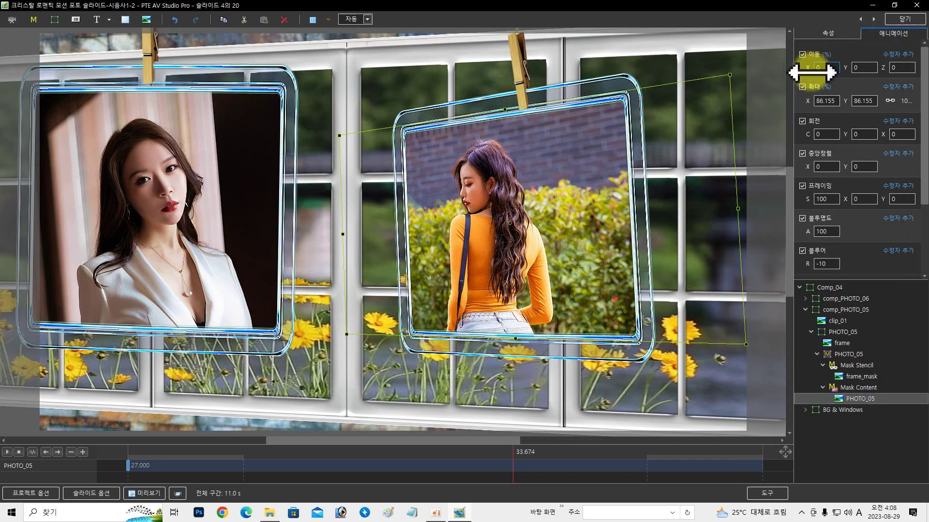
left_click_drag(806, 69, 813, 68)
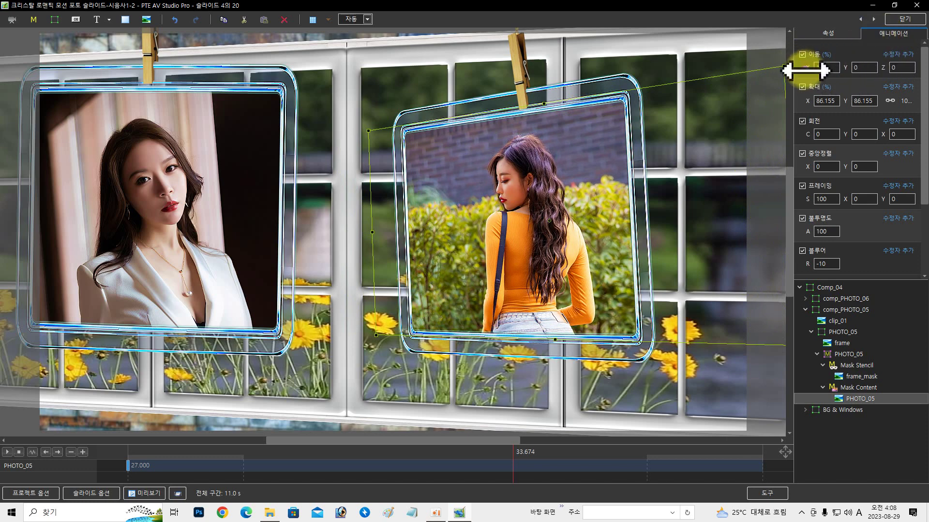
mouse_move(806, 70)
left_mouse_down()
mouse_move(796, 71)
mouse_move(829, 71)
mouse_move(794, 73)
mouse_move(804, 74)
left_mouse_up()
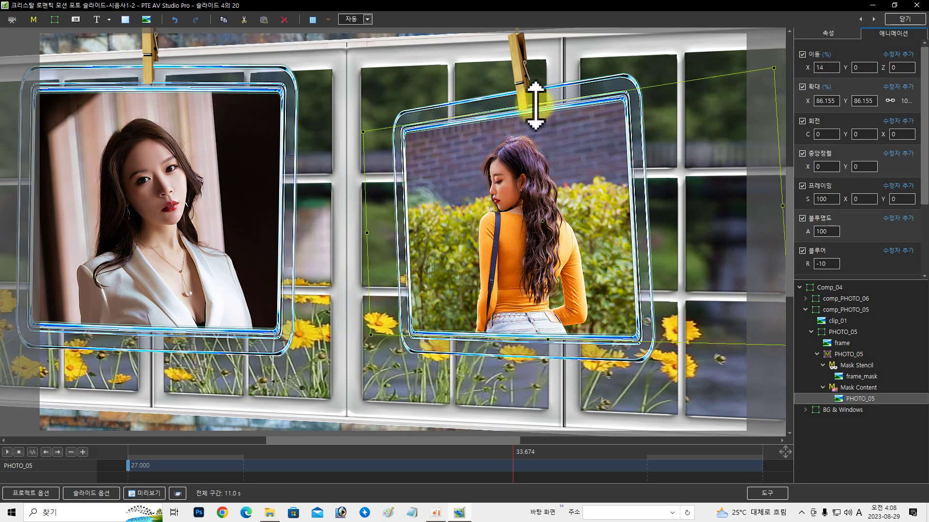
left_click_drag(537, 105, 538, 129)
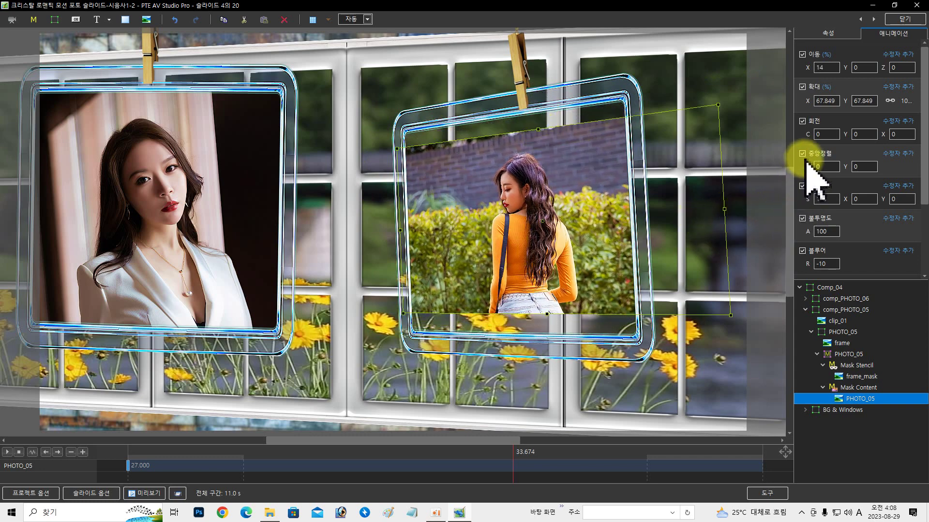
left_click_drag(727, 209, 751, 209)
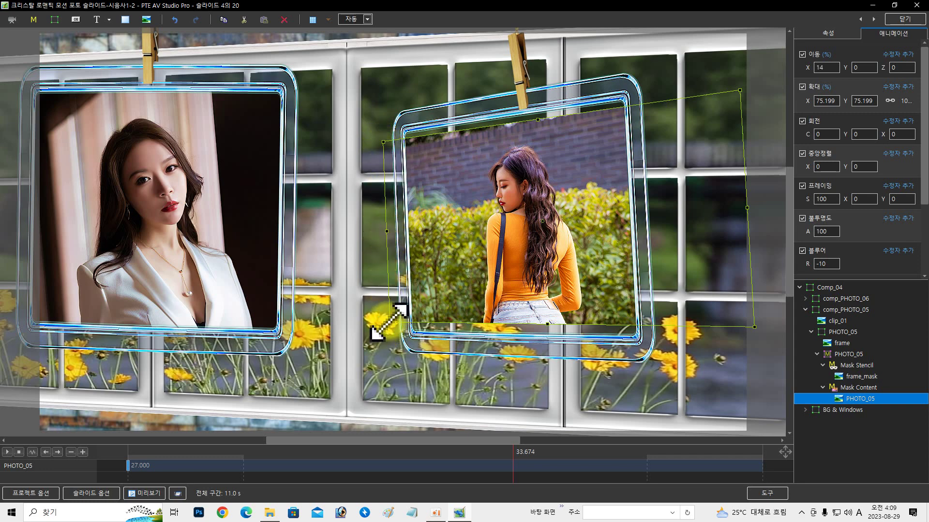
left_click_drag(388, 322, 421, 305)
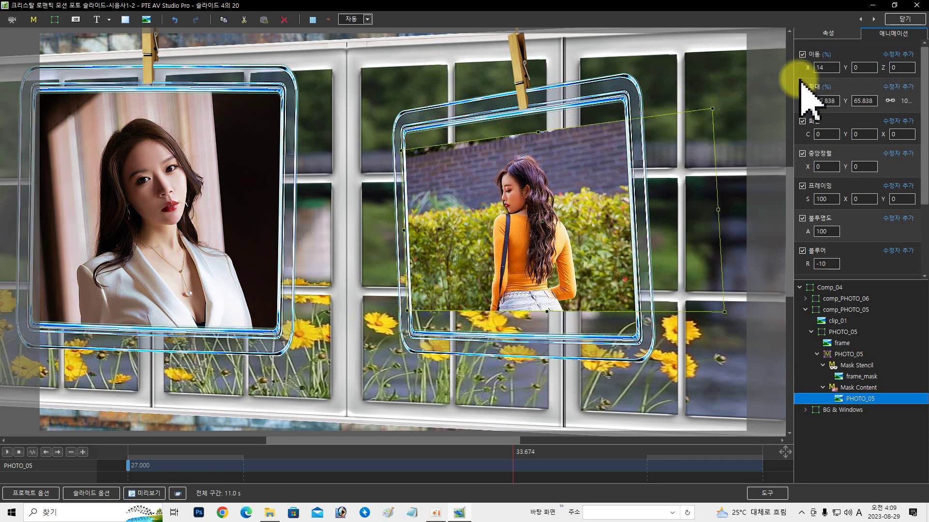
Enable image cropping for the PHOTO_05 picture, trimming 14 % from its left side and 26 % from its right side.
left_click(826, 34)
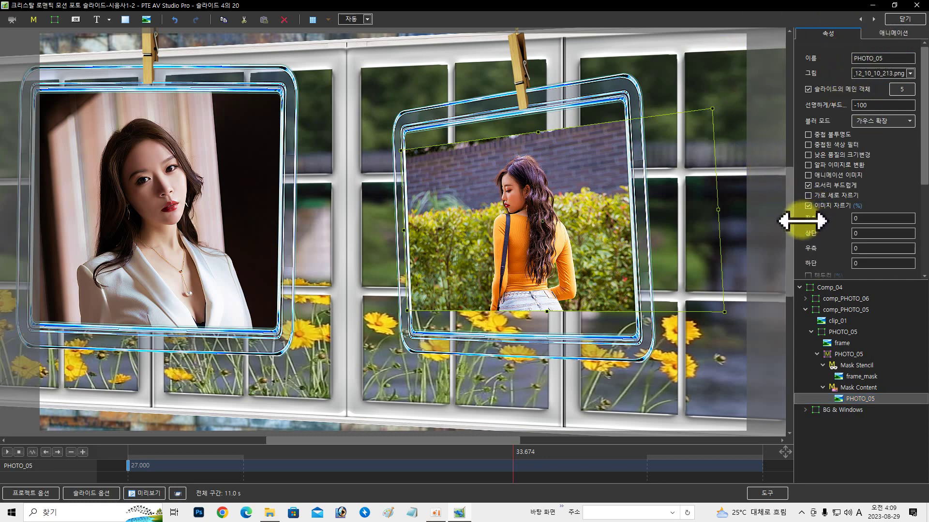
left_click_drag(800, 221, 823, 247)
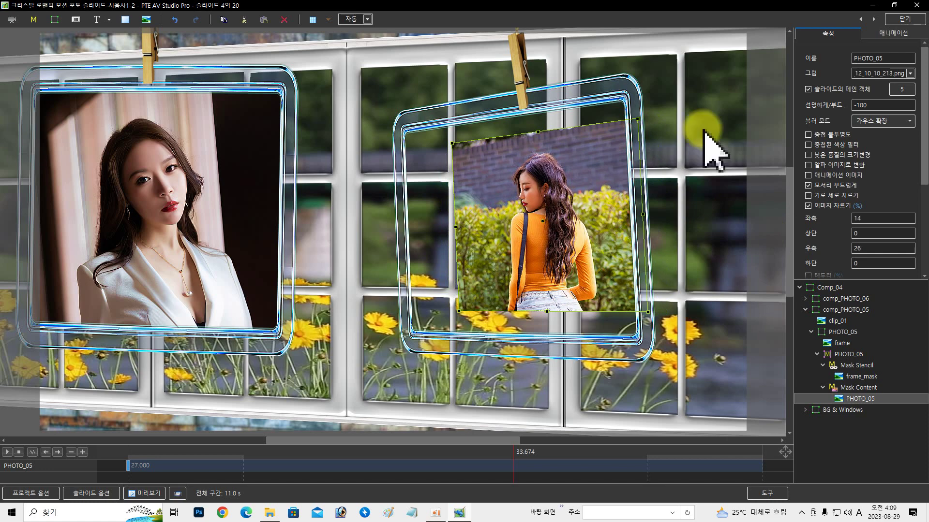
Set the cropped PHOTO_05 picture's pan X to 0 and enlarge it to a scale of 87.838 % to fill the frame.
left_click(873, 33)
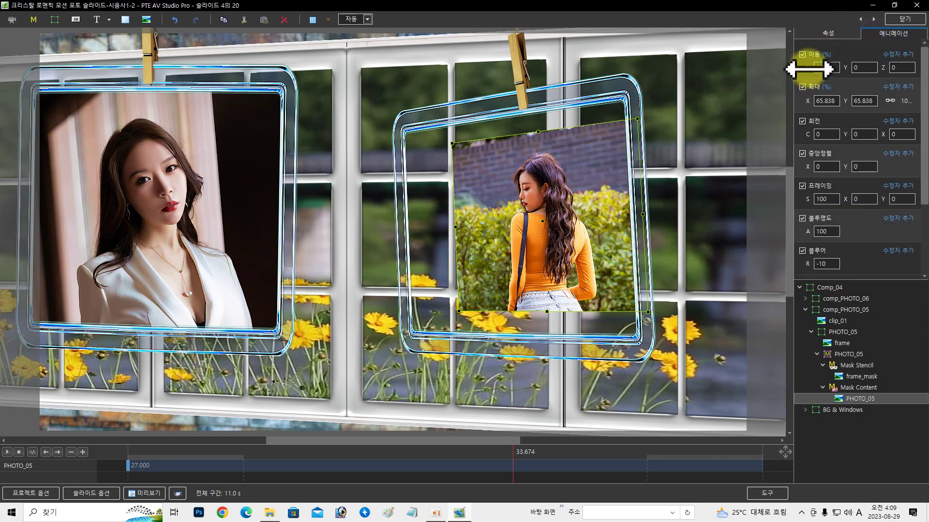
left_click_drag(808, 69, 796, 68)
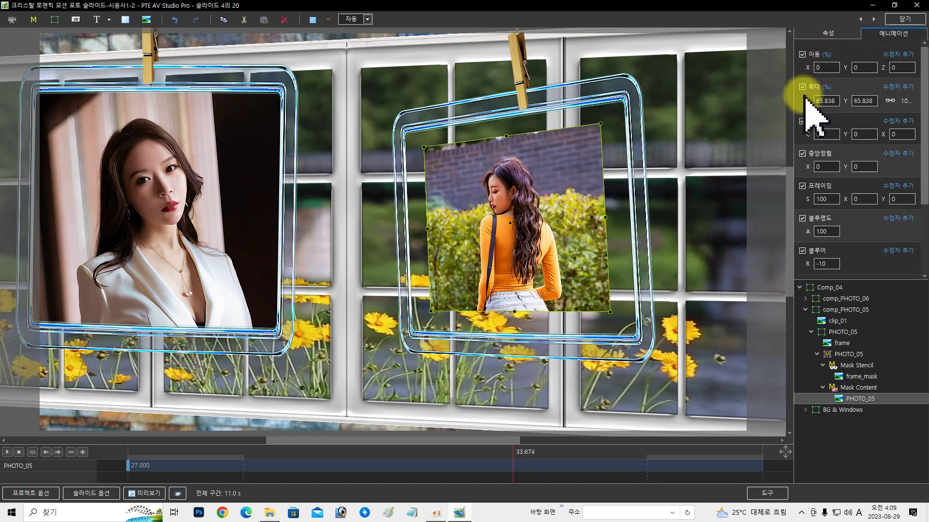
left_click_drag(808, 99, 820, 98)
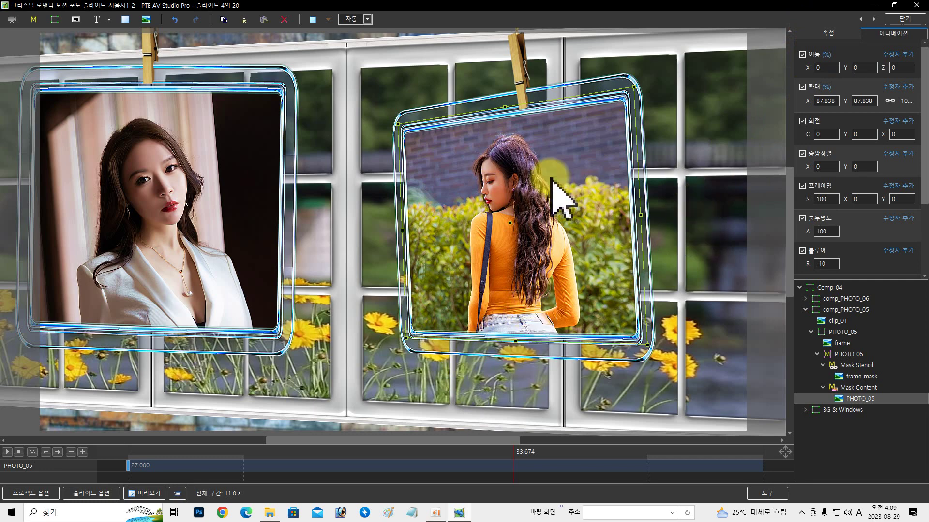
left_click(174, 22)
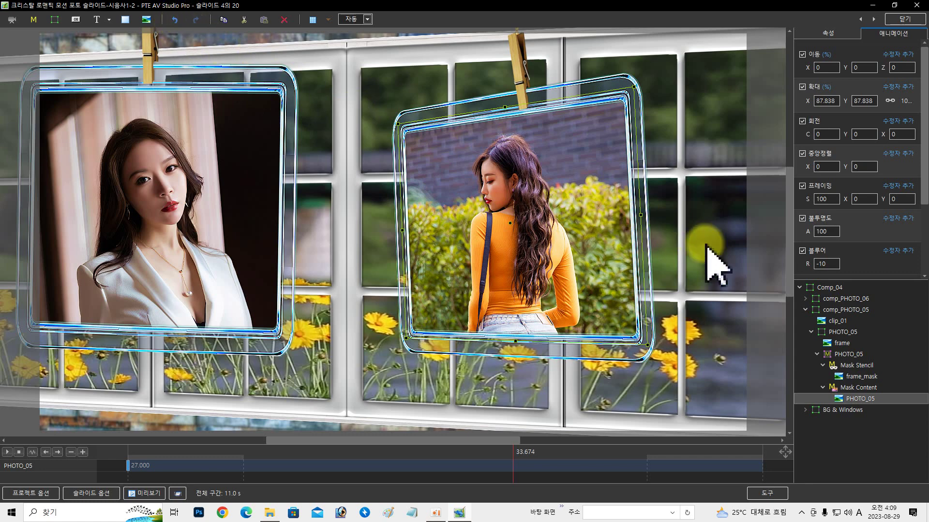
left_click(639, 220)
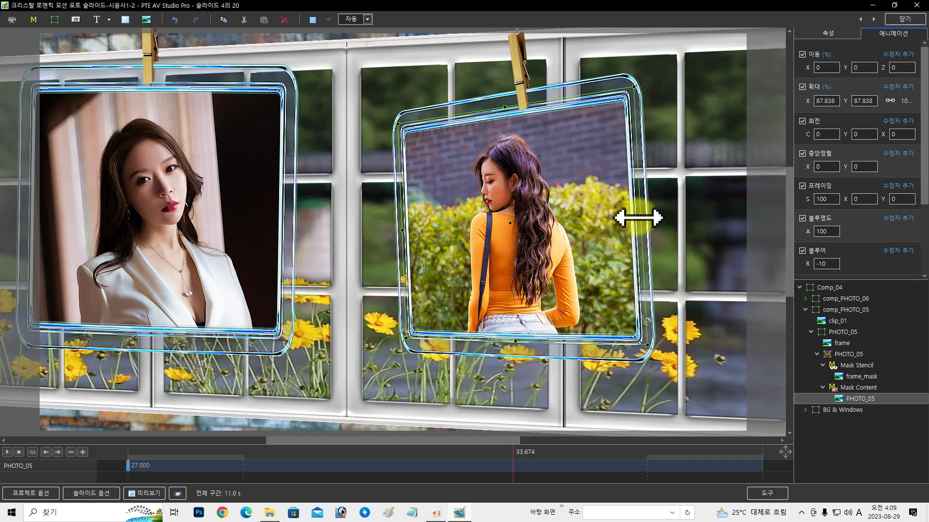
left_click_drag(638, 217, 841, 246)
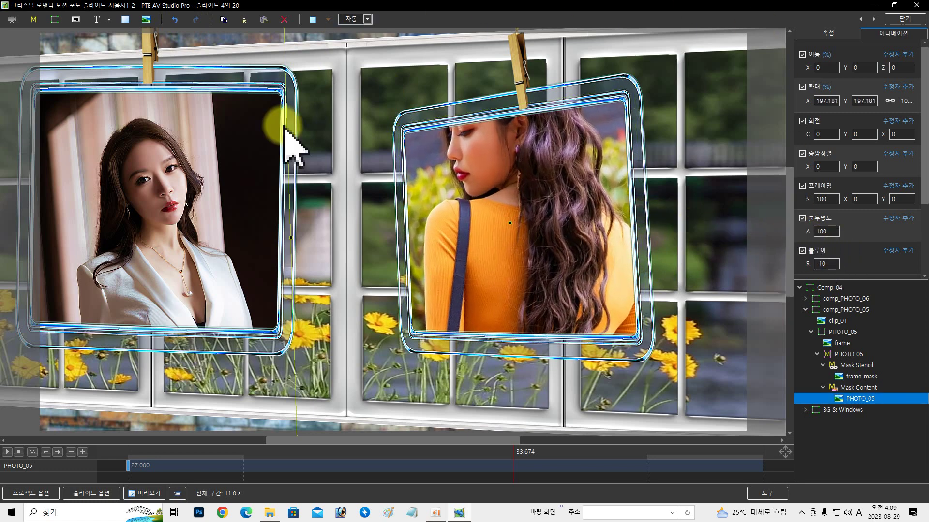
left_click(305, 224)
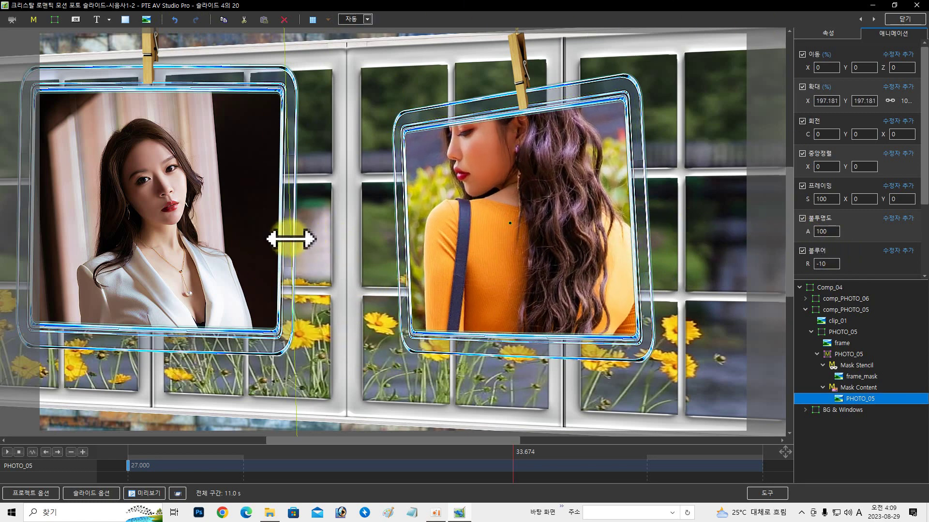
left_click(169, 20)
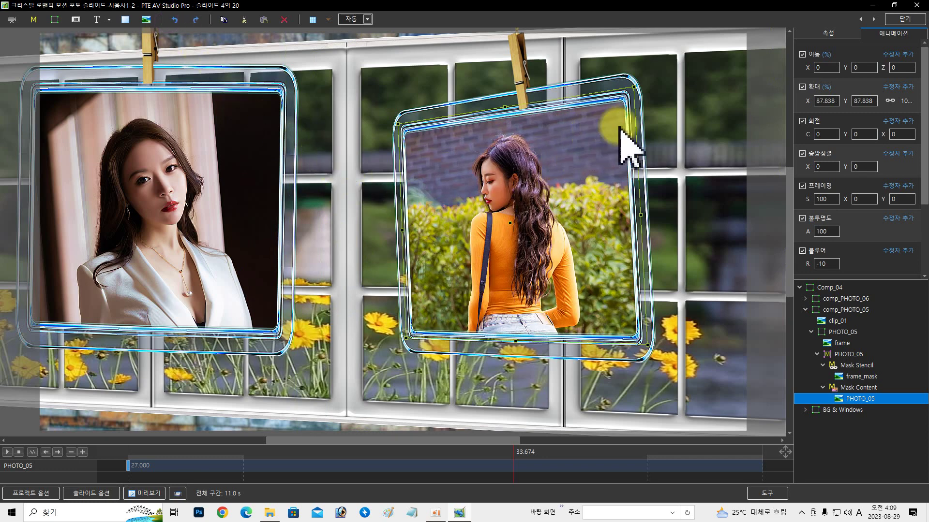
Collapse comp_PHOTO_05 and Comp_04, then move on to slide 5.
left_click(805, 310)
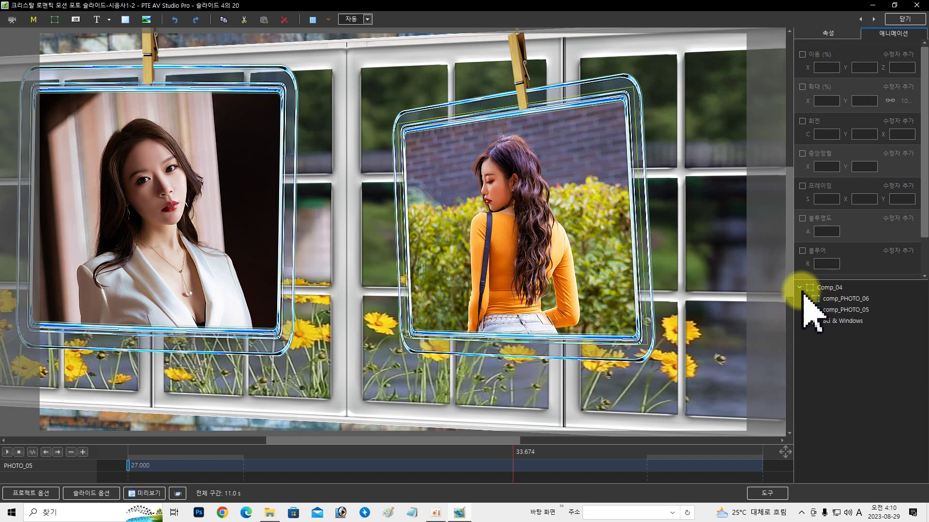
left_click(874, 20)
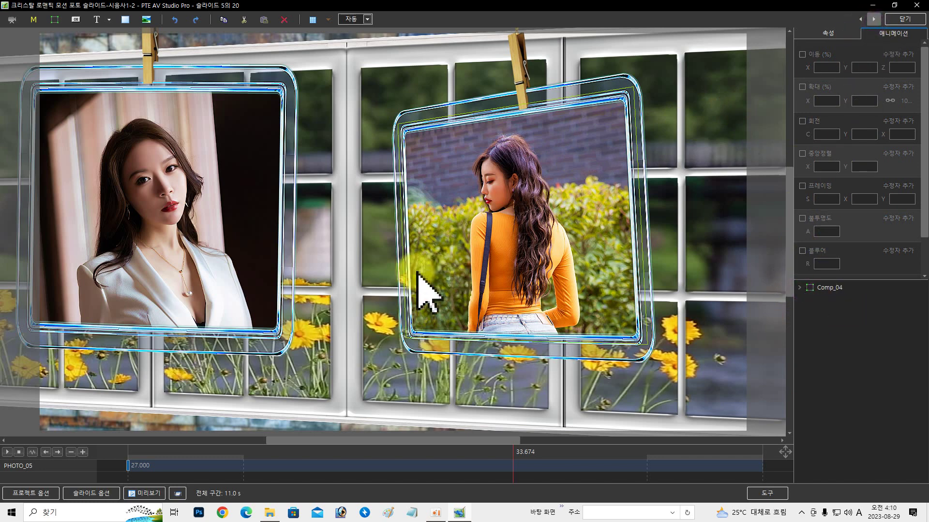
left_click(508, 300)
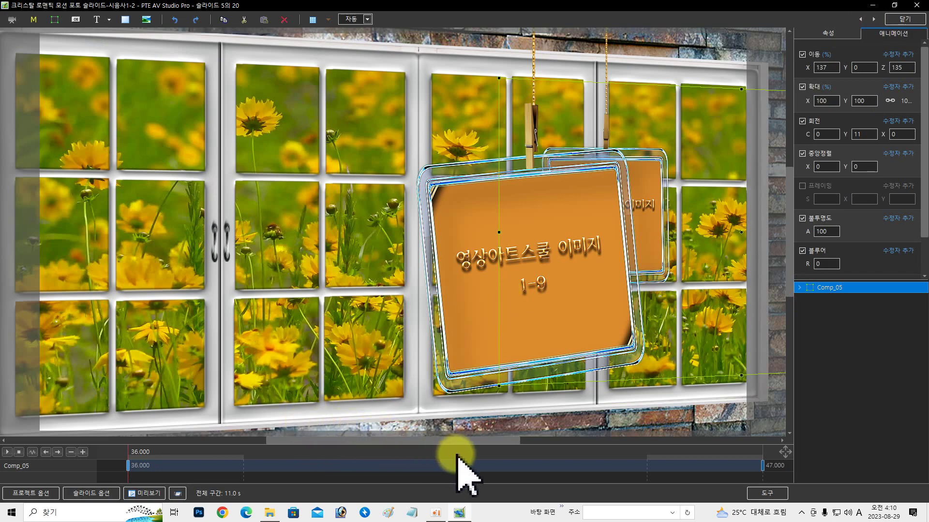
At about 45.081 s on slide 5, replace the PHOTO_07 picture with yy y_2022_08_07_12_03_17_803 from the 모델인물 folder on drive D.
left_click_drag(455, 461, 607, 477)
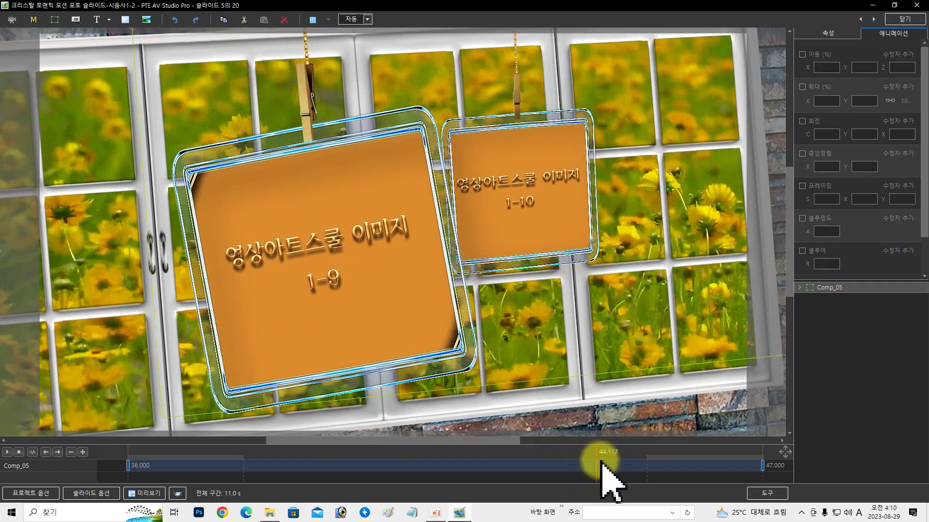
left_click_drag(541, 467, 651, 465)
left_click(281, 179)
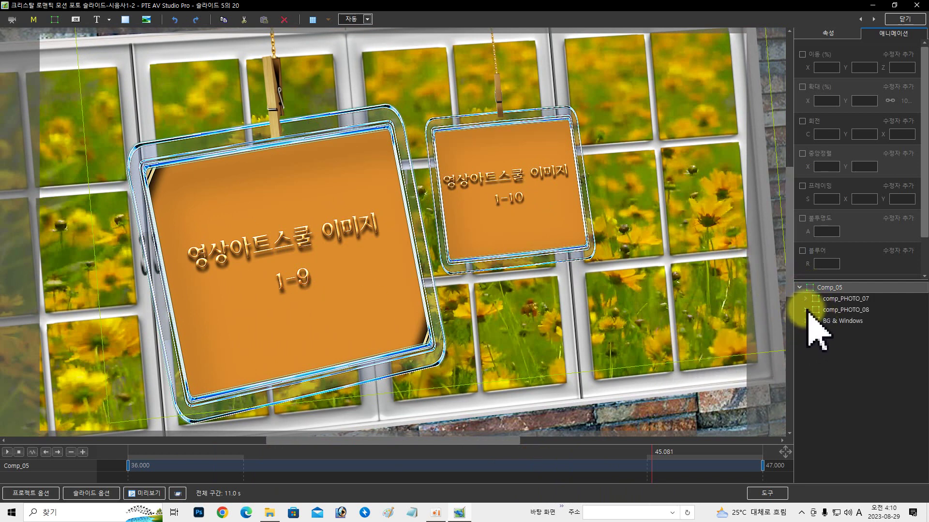
left_click(808, 299)
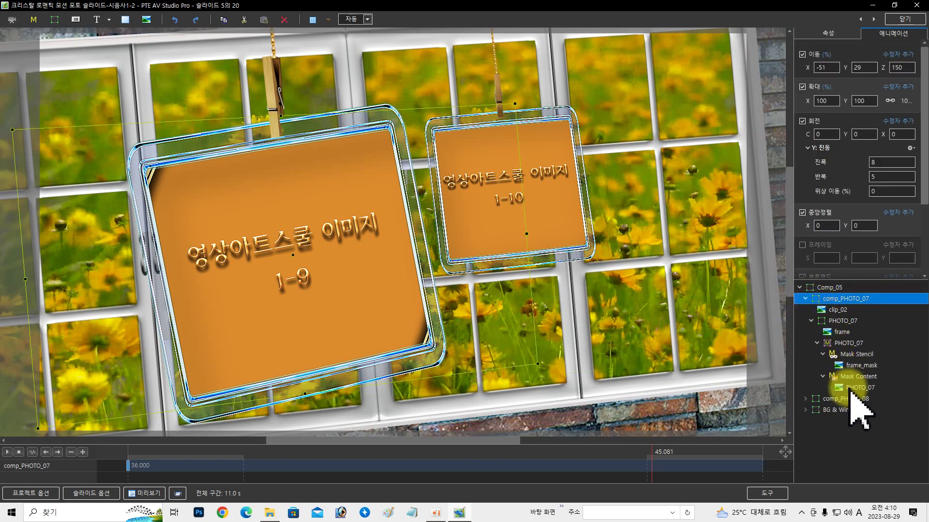
left_click(853, 387)
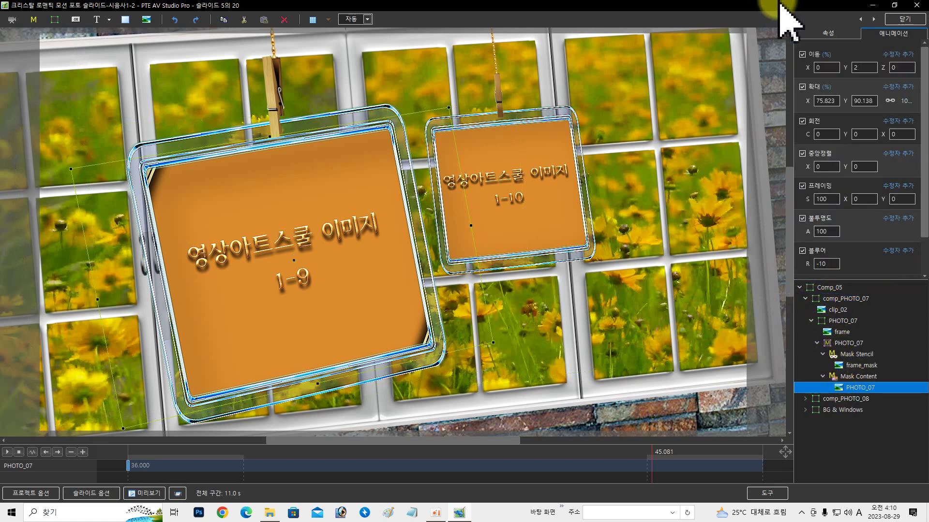
left_click(825, 36)
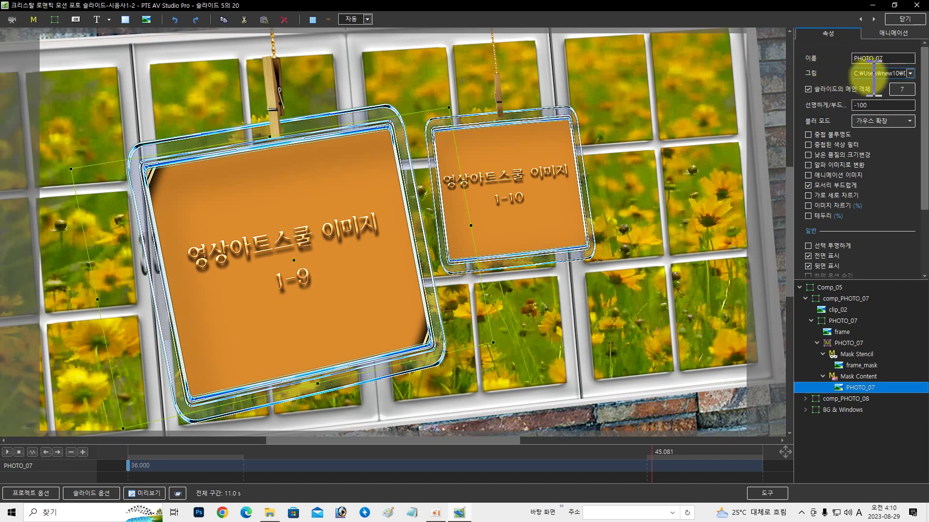
left_click(911, 74)
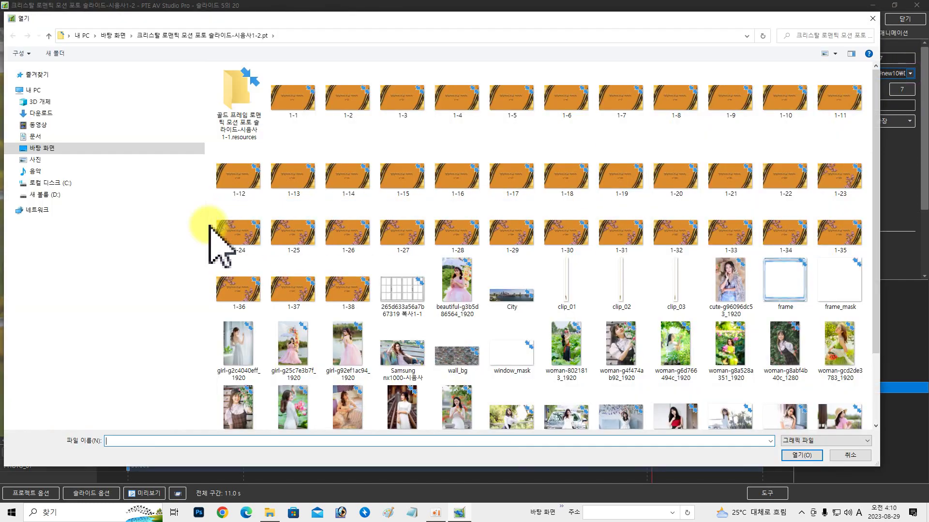
left_click(43, 194)
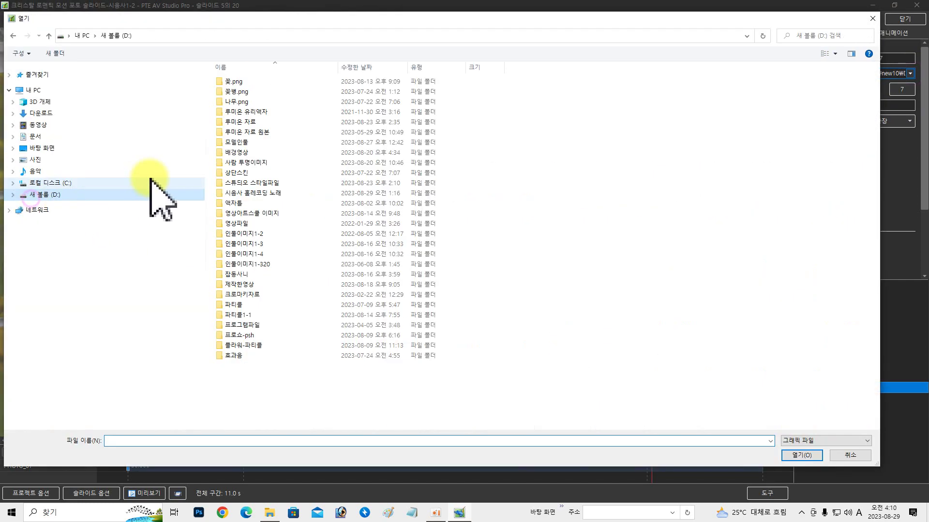
double_click(242, 142)
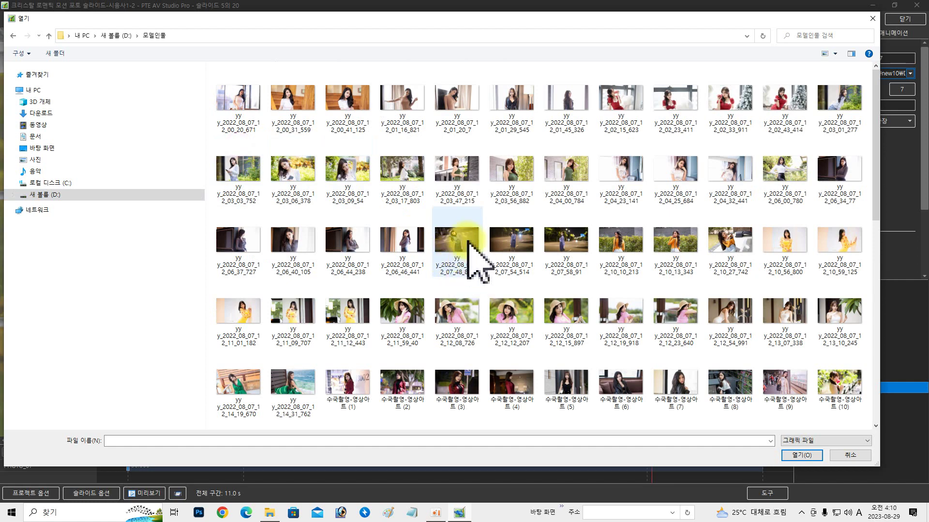
left_click(420, 191)
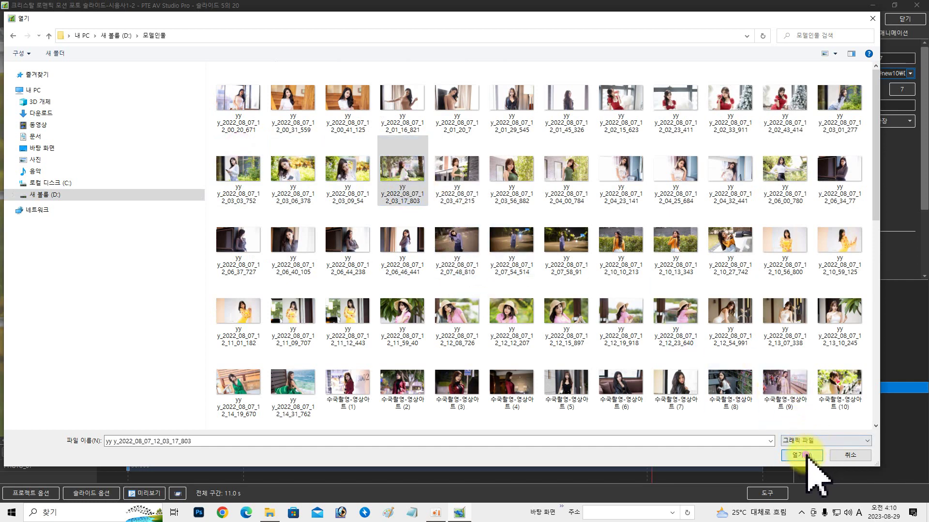
left_click(803, 456)
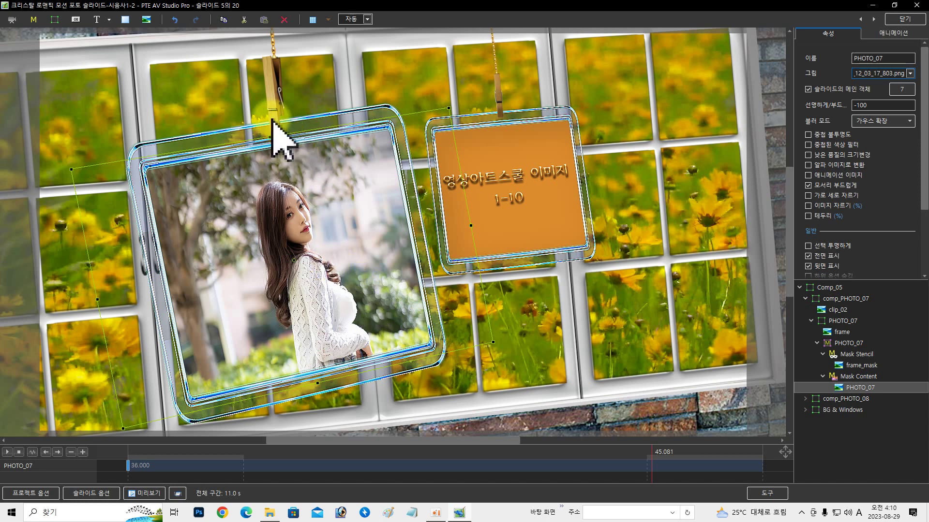
left_click(281, 241)
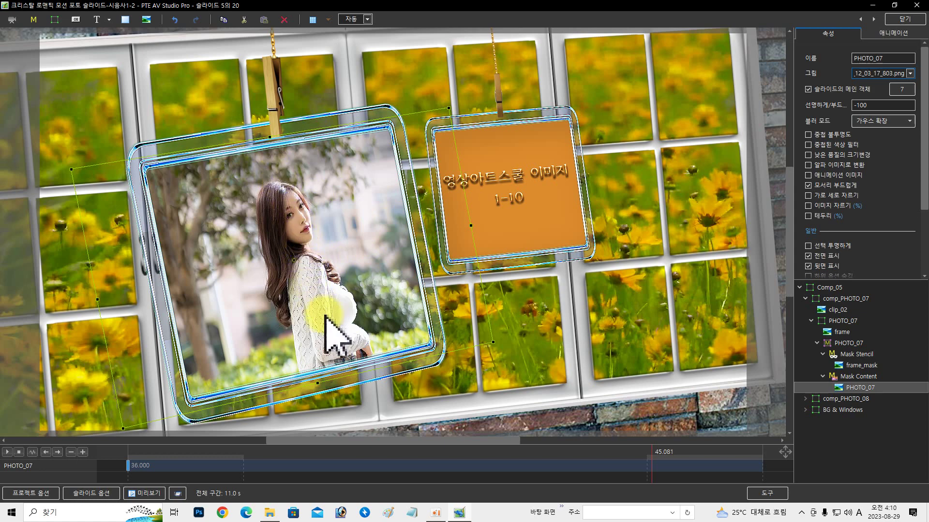
Collapse comp_PHOTO_07 and replace comp_PHOTO_08's PHOTO_08 picture with wallpaperflare.com_wallpaper (56) from the 인물이미지1-320 folder on drive D.
left_click(805, 299)
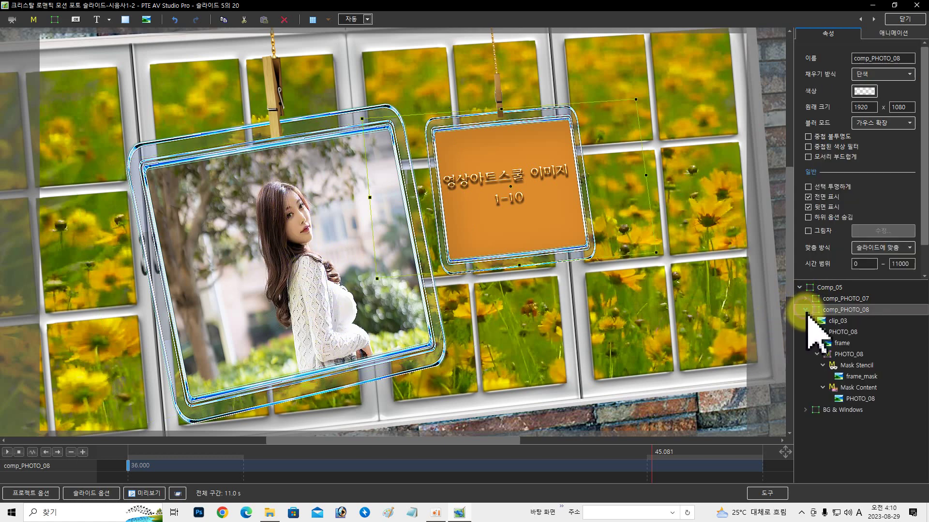
left_click(853, 398)
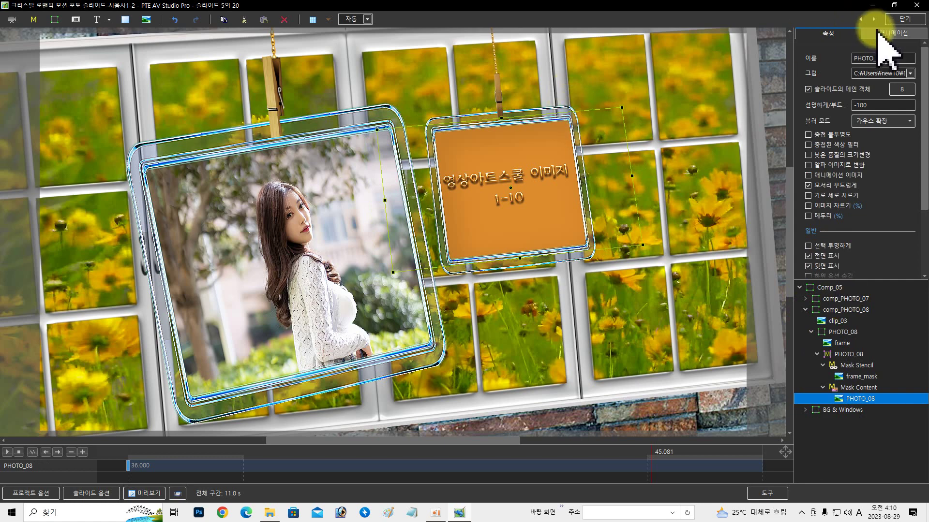
left_click(878, 33)
left_click(824, 33)
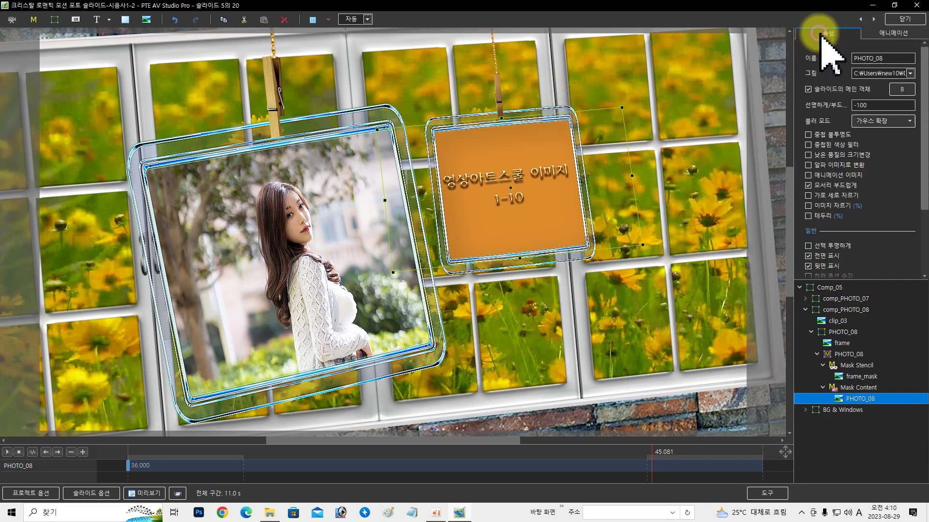
left_click(910, 73)
left_click(43, 194)
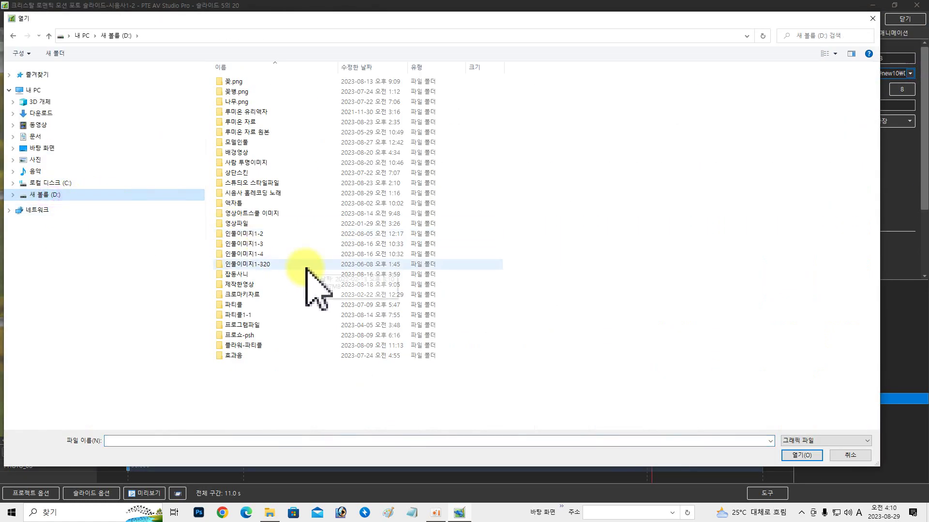
left_click(290, 264)
left_click(284, 264)
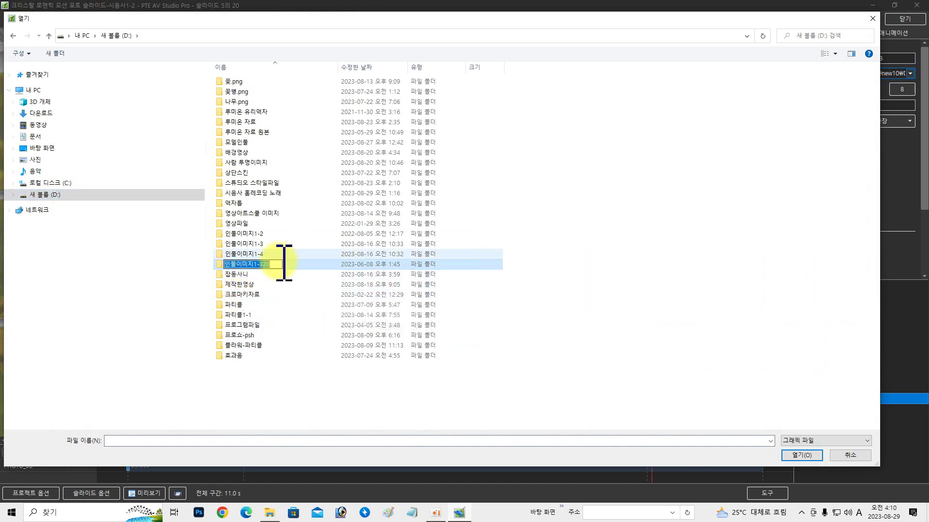
double_click(221, 265)
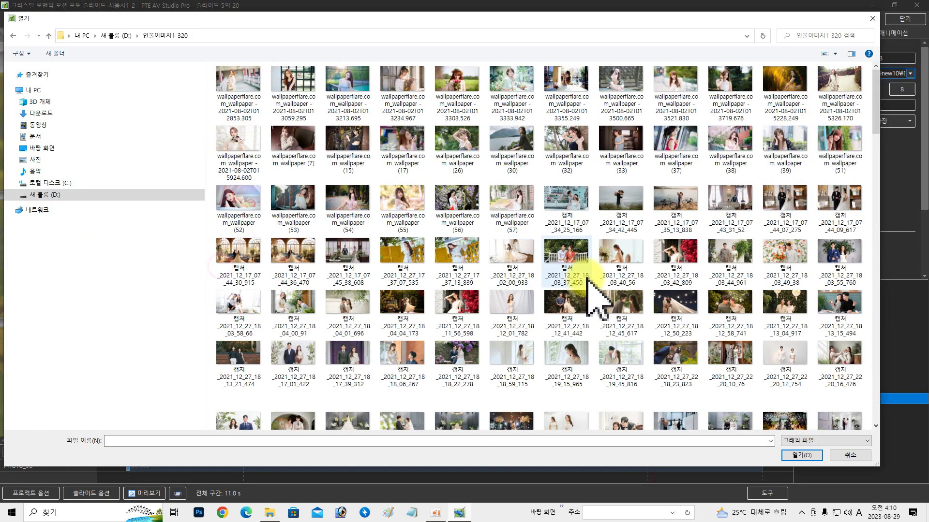
left_click(459, 206)
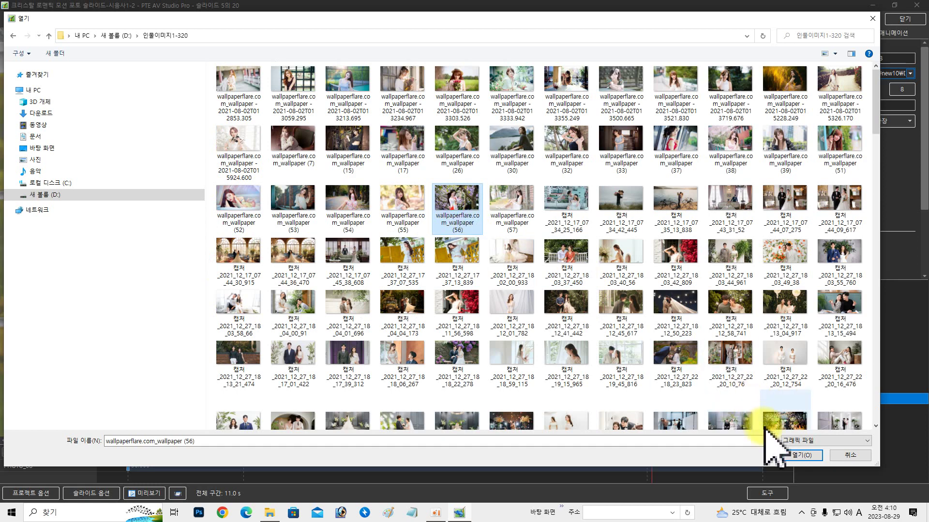
left_click(786, 454)
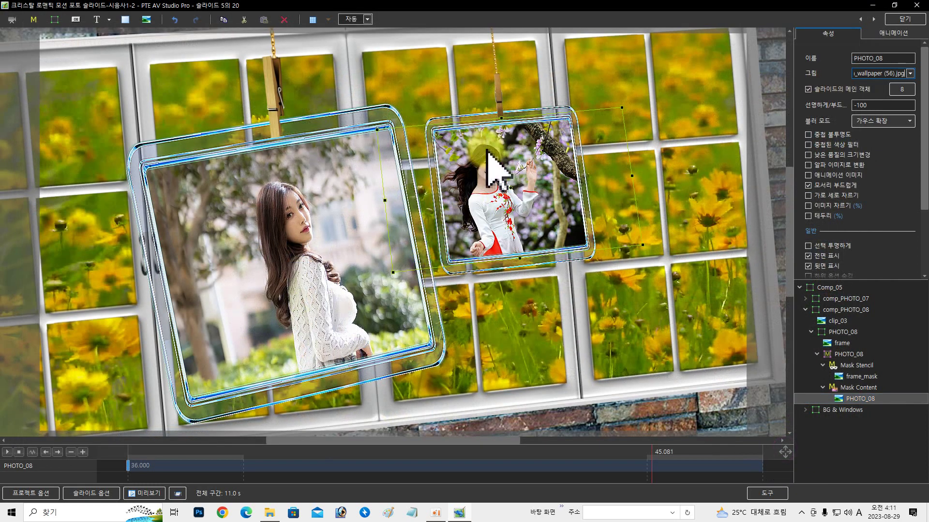
Shift the PHOTO_08 picture along pan X so the woman sits centred in its frame, and scrub through the slide's animation.
left_click(870, 34)
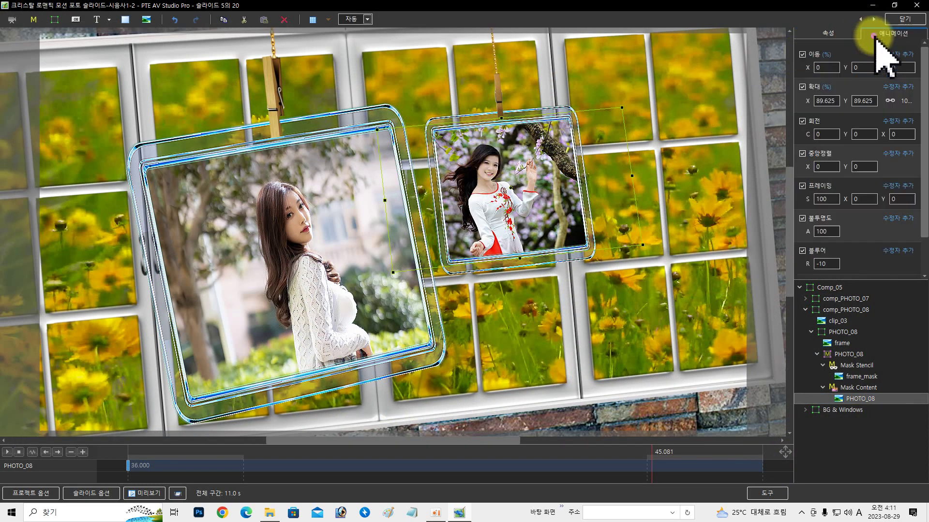
left_click_drag(813, 67, 812, 66)
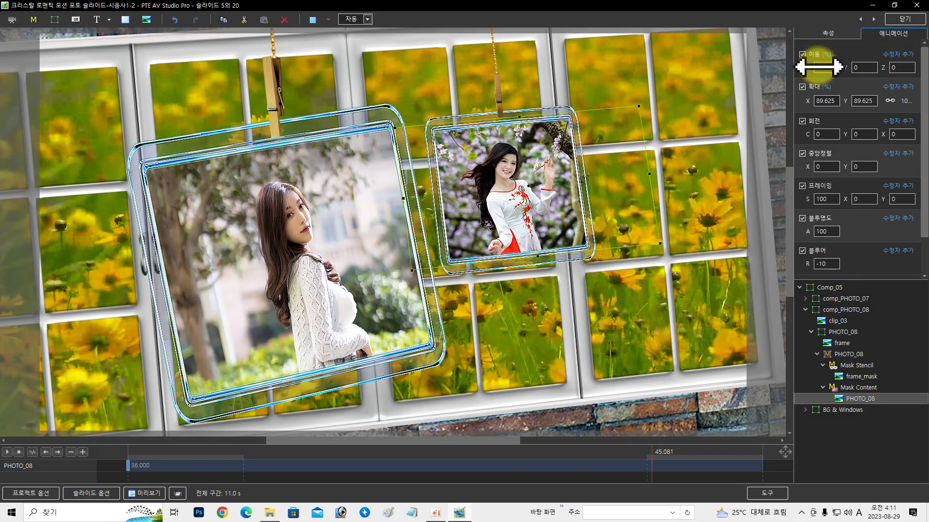
left_click_drag(148, 457, 745, 467)
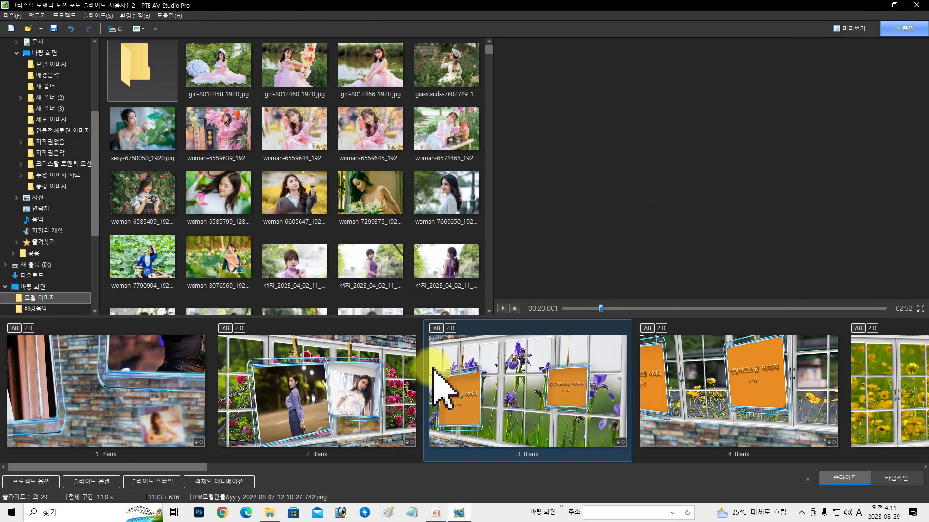
Remove the blank slide 20 at the end of the slide list, and undo the removal.
left_click_drag(185, 468, 828, 445)
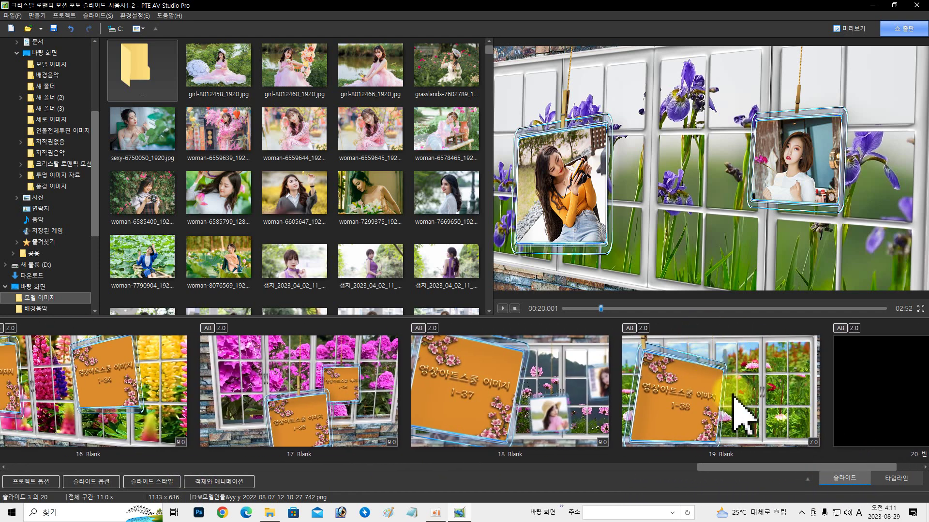
left_click_drag(752, 468, 805, 468)
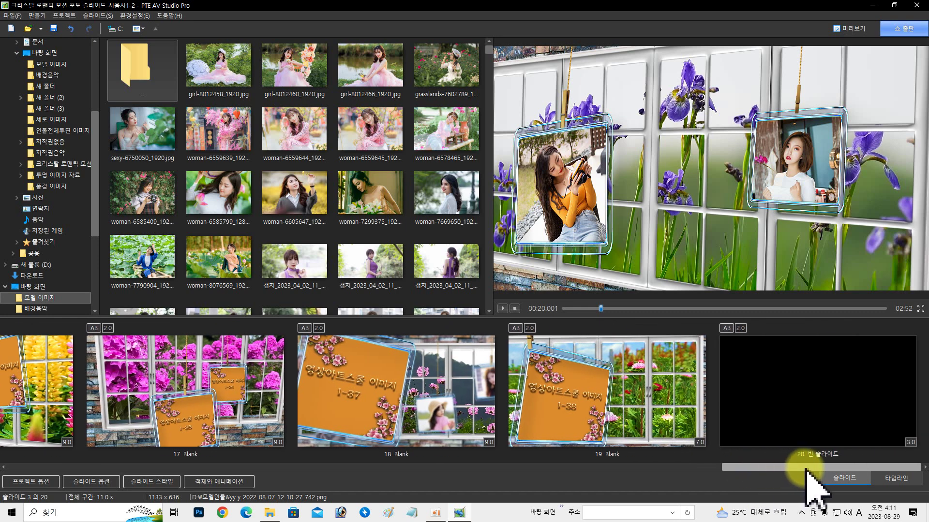
left_click(776, 387)
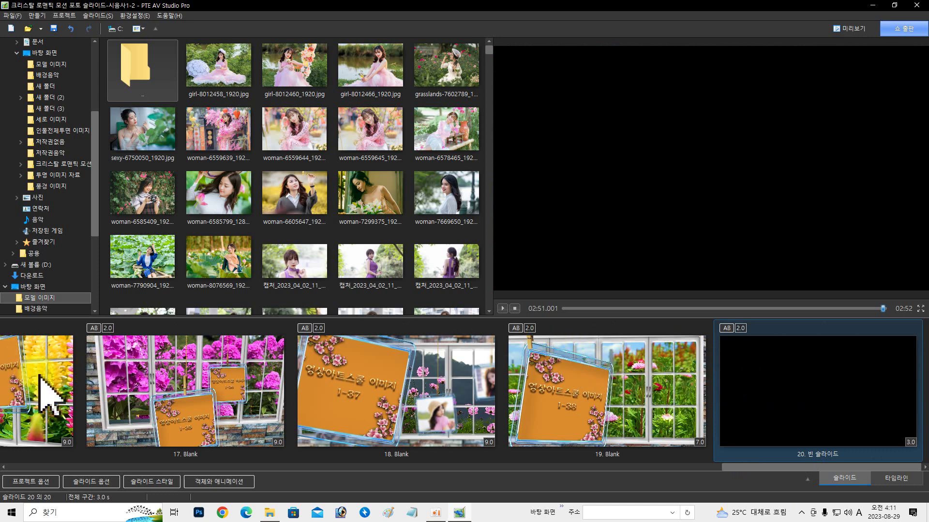
right_click(776, 392)
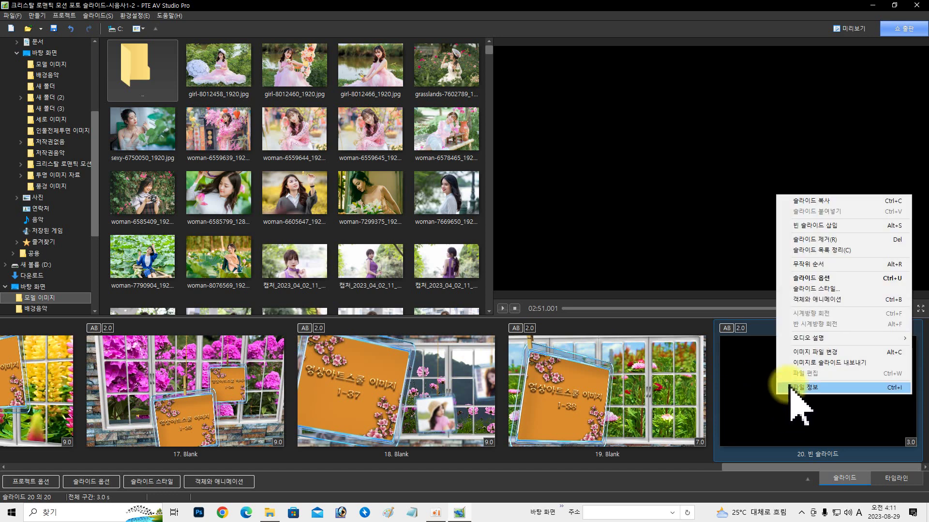
right_click(745, 392)
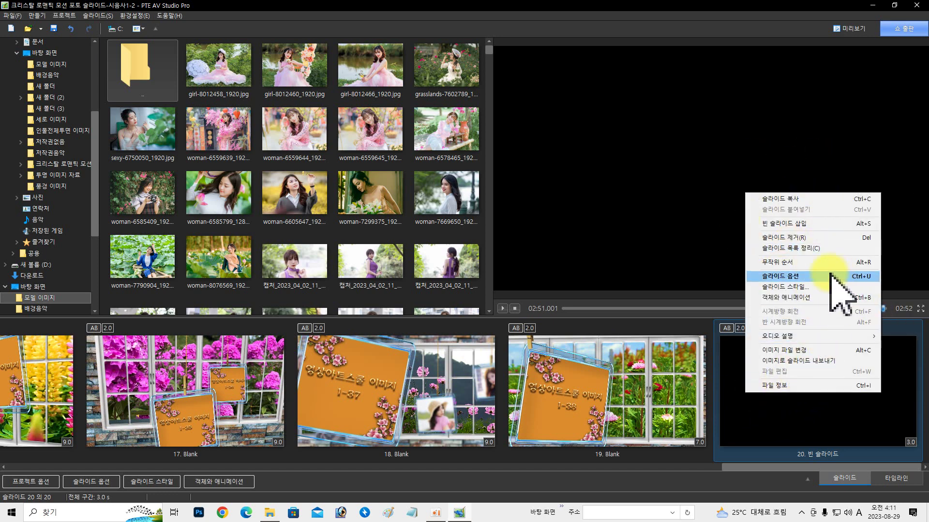
left_click(780, 238)
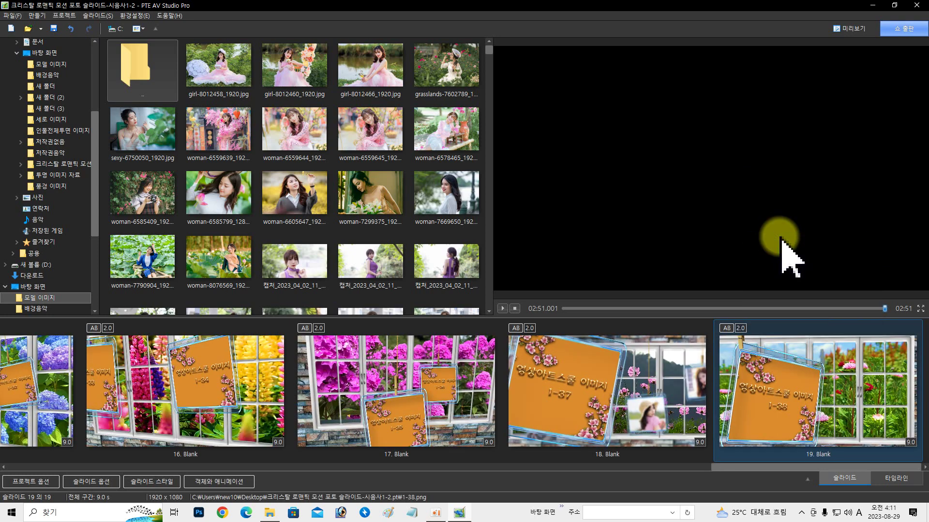
left_click(71, 29)
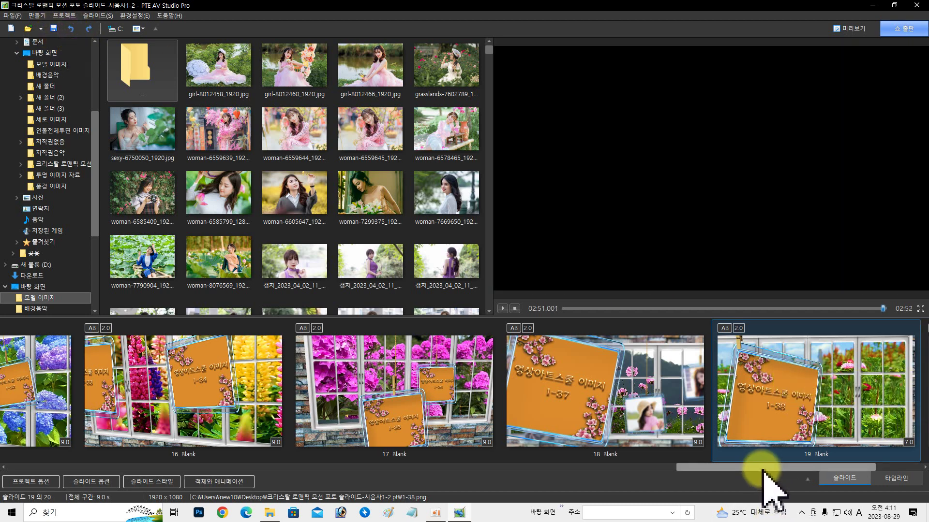
Delete the final blank slide once more, select slide 19, and restore the deleted slide with undo.
left_click_drag(762, 469, 892, 467)
left_click(837, 385)
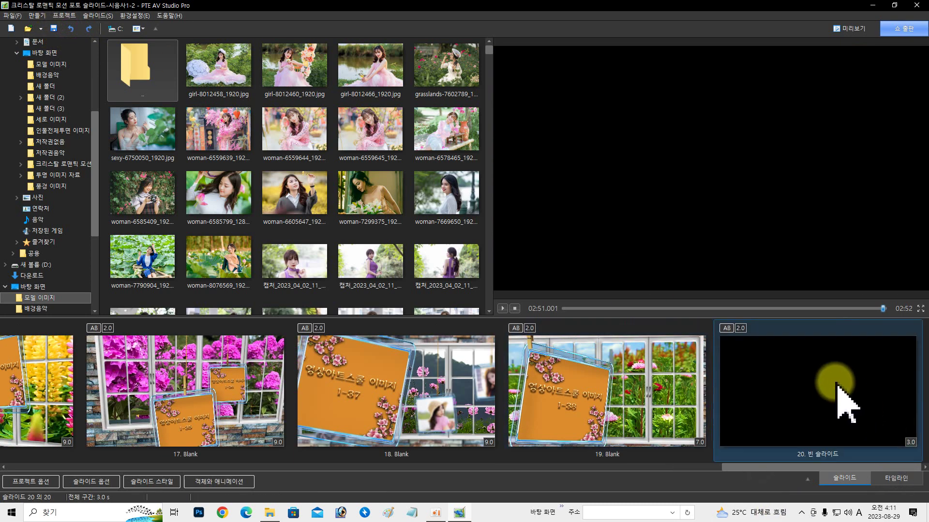
key("Delete")
left_click(808, 404)
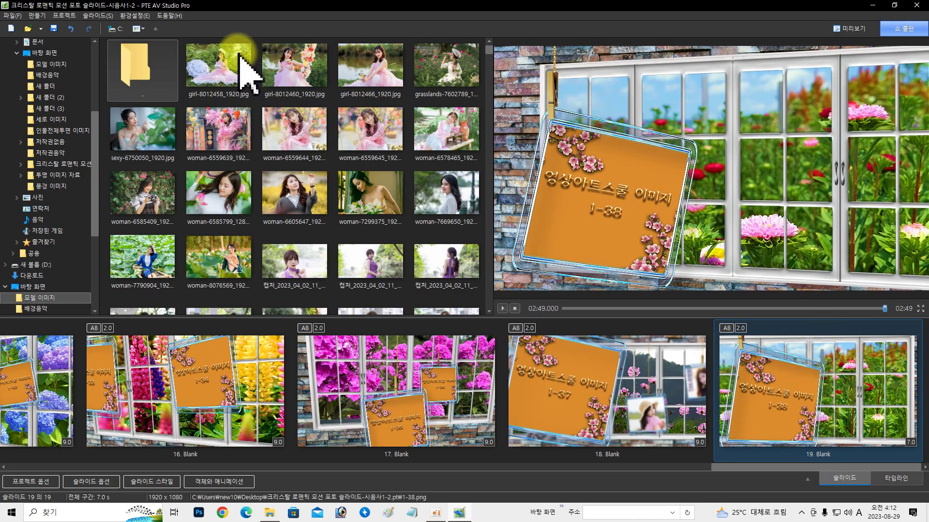
left_click(71, 28)
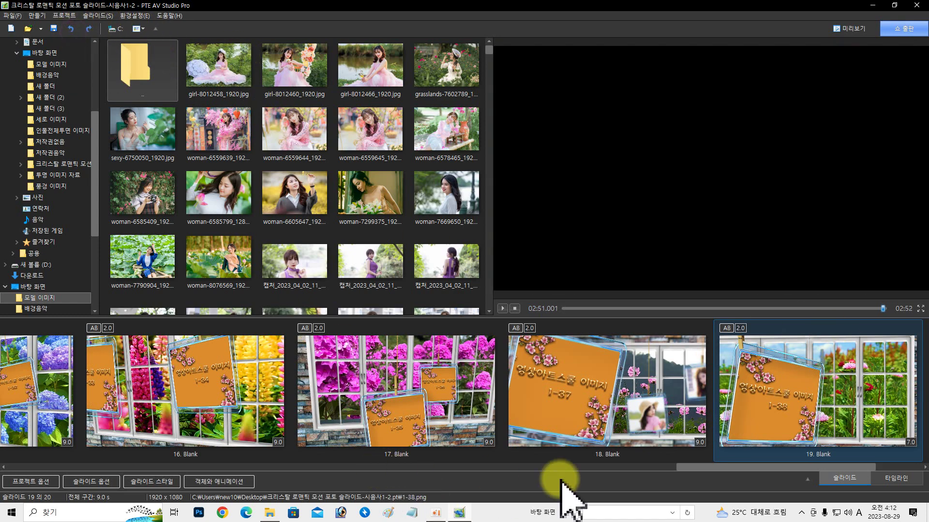
left_click_drag(703, 467, 784, 462)
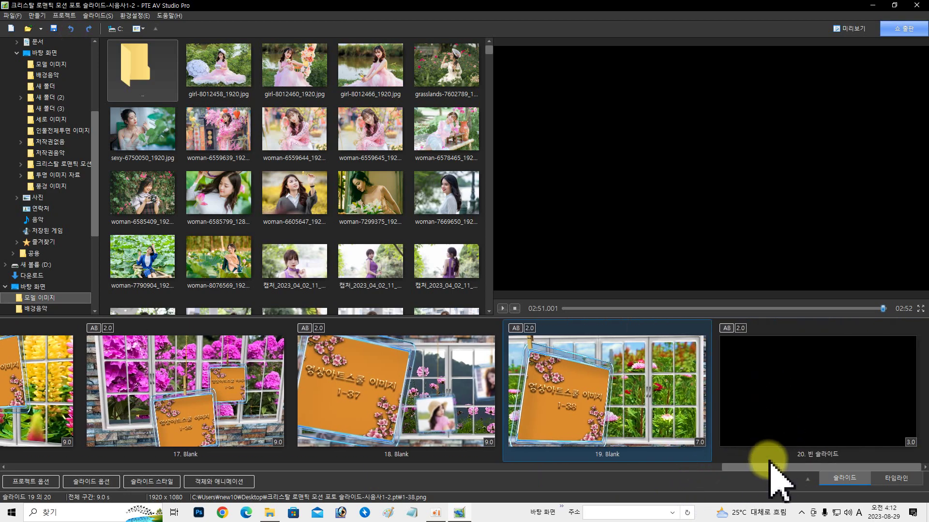
left_click(769, 460)
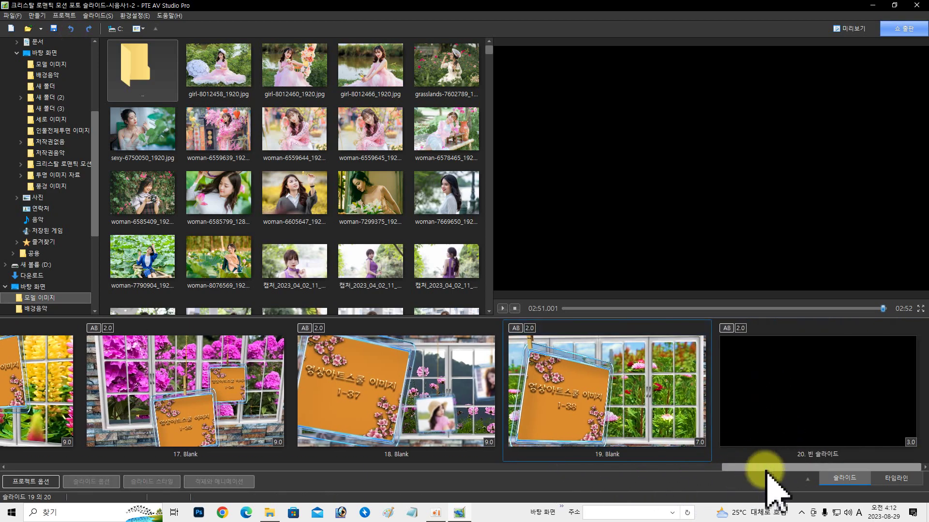
Rewind to slide 1, play the show briefly in the built-in player, stop it, and launch the full preview.
left_click_drag(768, 467, 16, 472)
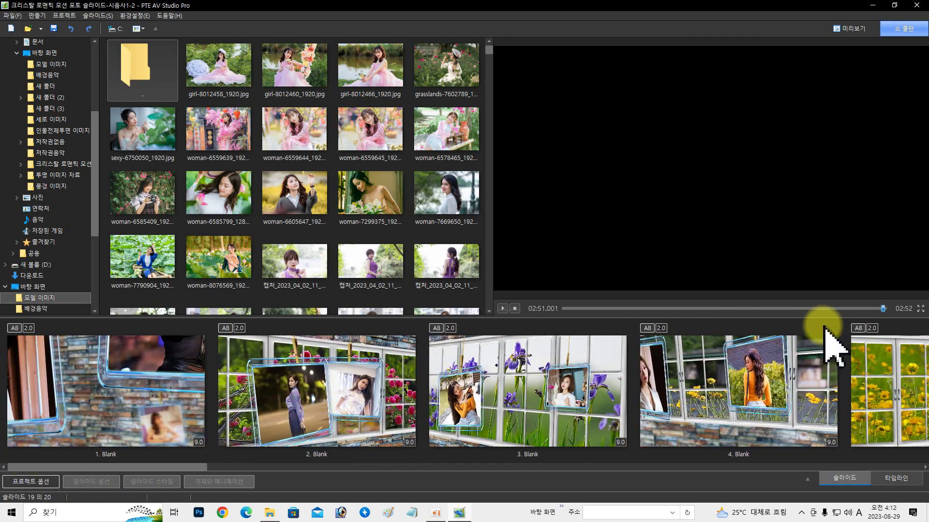
left_click_drag(883, 308, 514, 311)
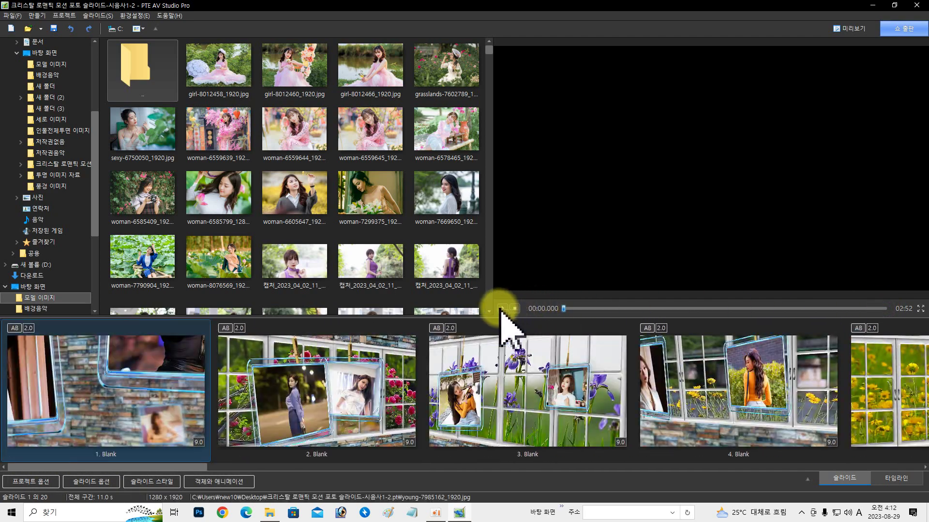
left_click(502, 309)
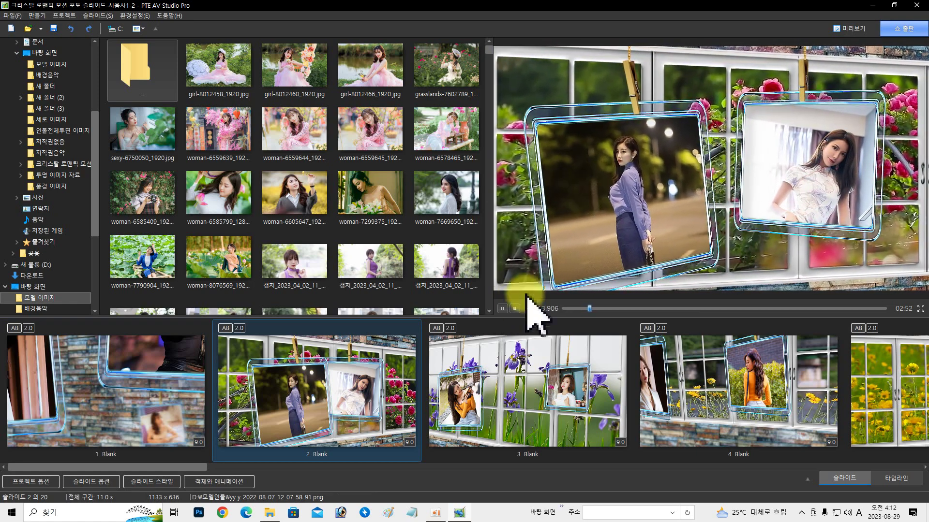
left_click(514, 308)
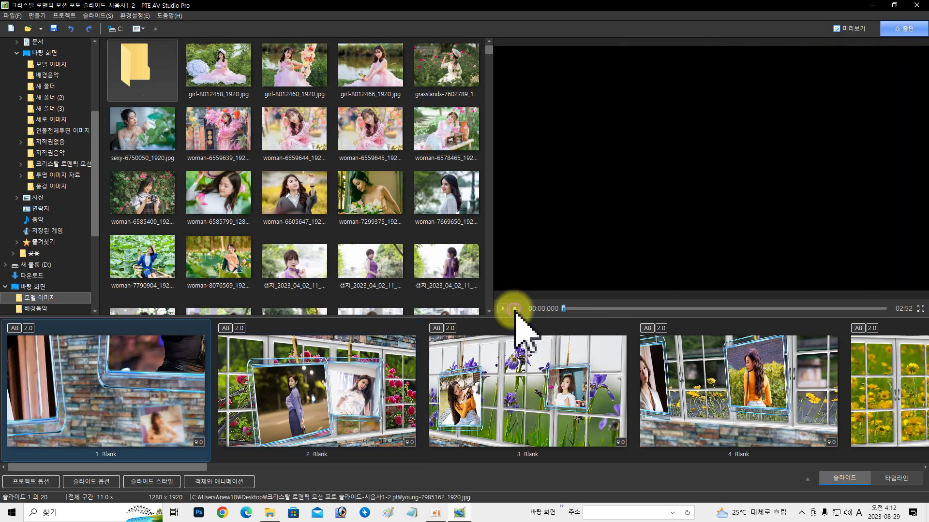
left_click(842, 30)
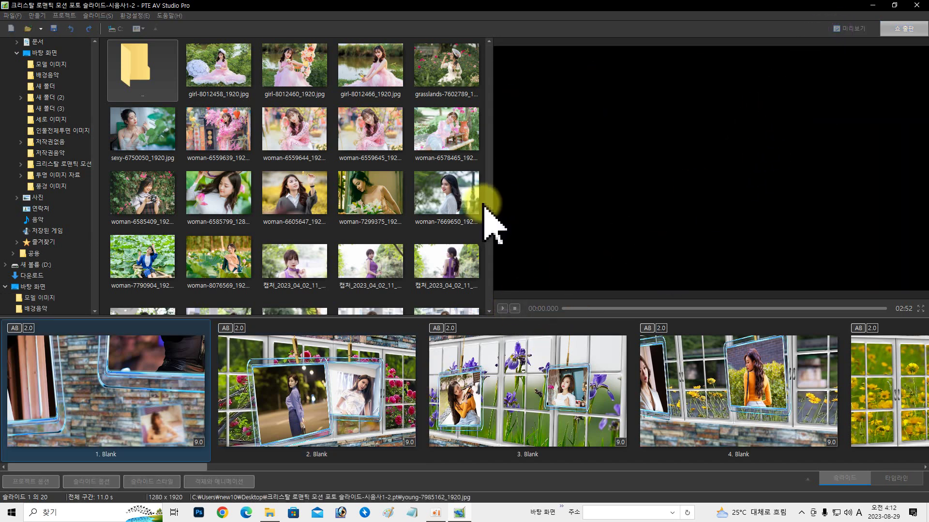